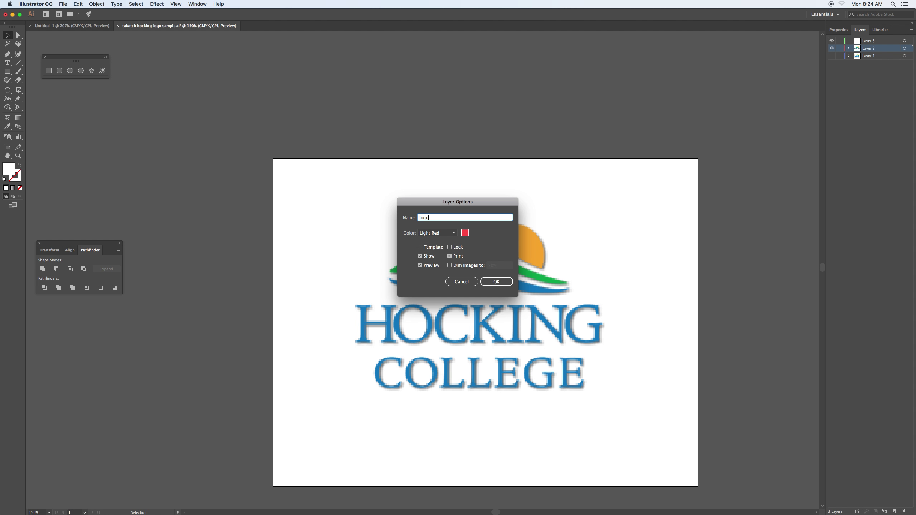
- Lock the logo layer and dim its images to 50%
click(450, 247)
click(450, 266)
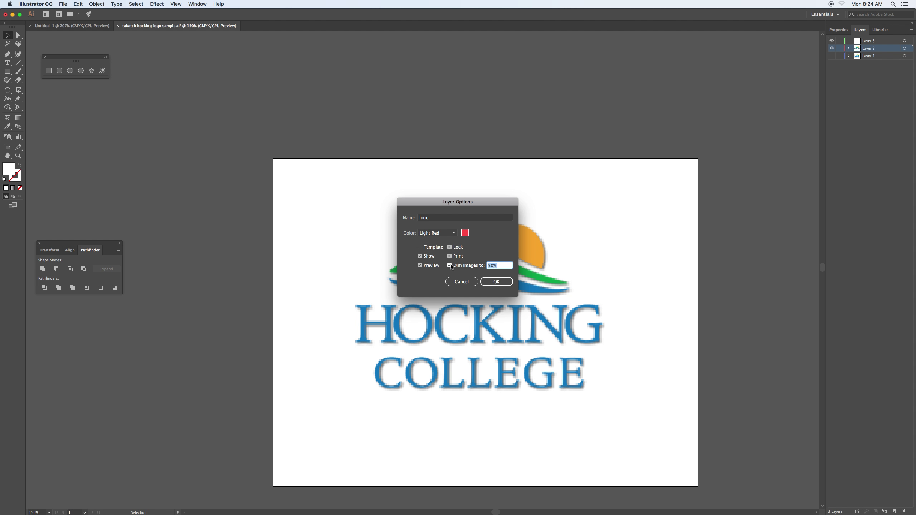
click(489, 282)
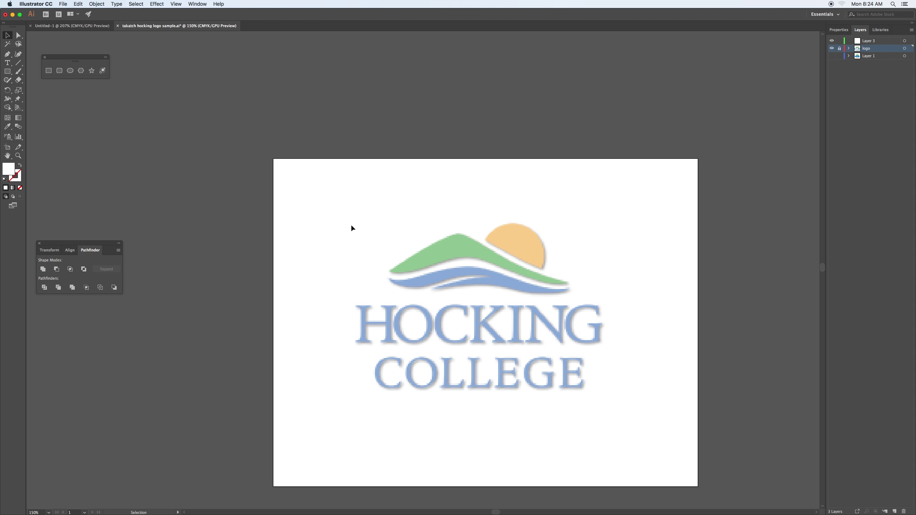
- On Layer 3, add point text reading HOCKING with COLLEGE on a second line, beside the dimmed logo's lettering
click(5, 179)
click(887, 42)
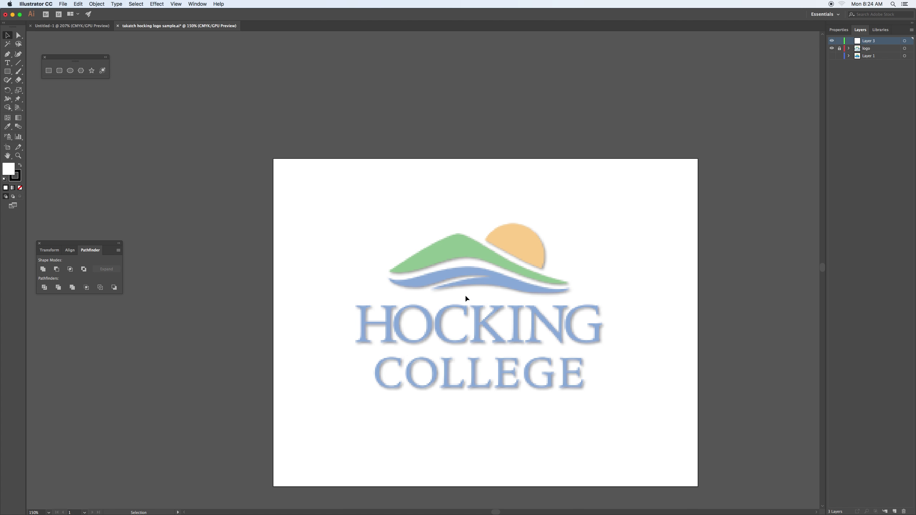
key(super+equal)
key(super+equal)
drag(497, 315, 389, 154)
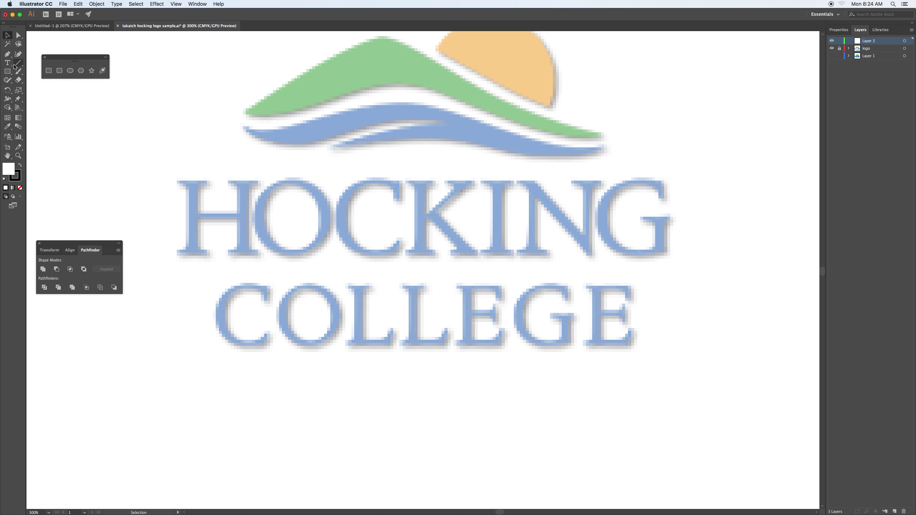
key(t)
click(140, 160)
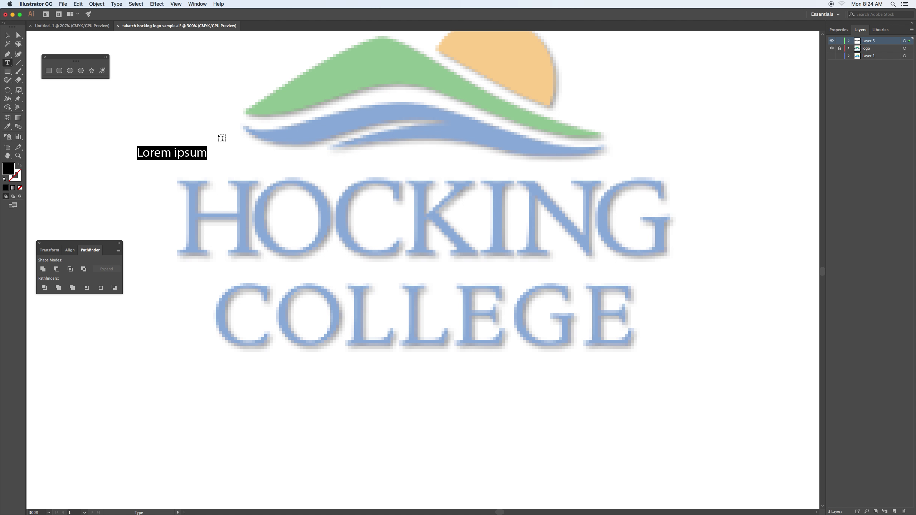
text(HOCKING )
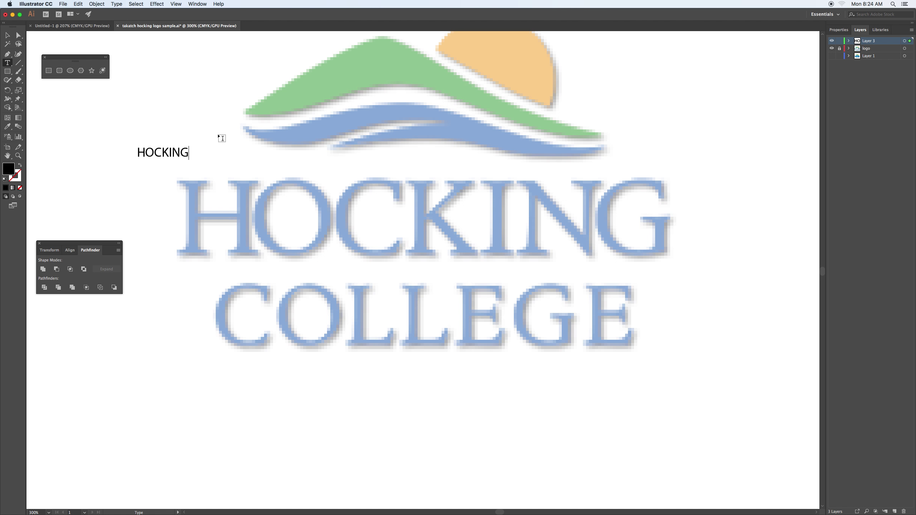
text(COLLEGE)
- Scale the text up to about the width of the logo's HOCKING lettering and position it over that word
click(7, 35)
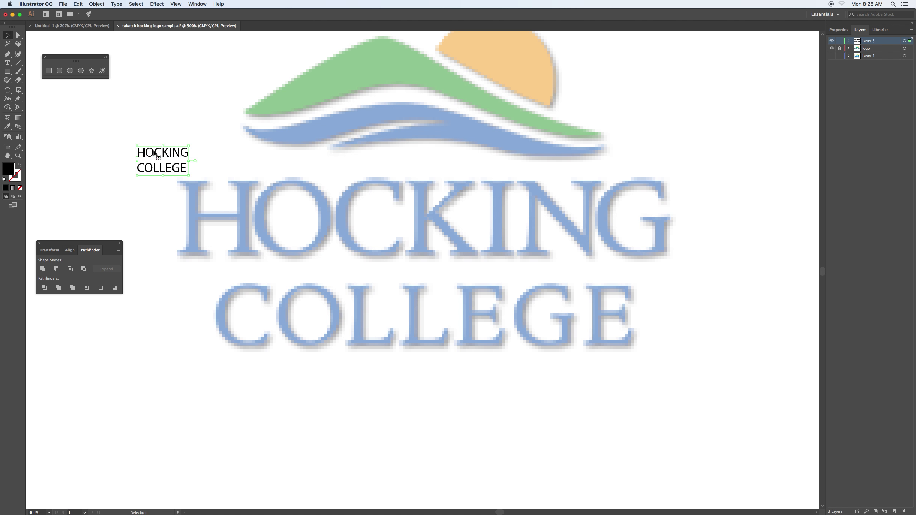
drag(190, 177, 642, 472)
drag(523, 221, 557, 232)
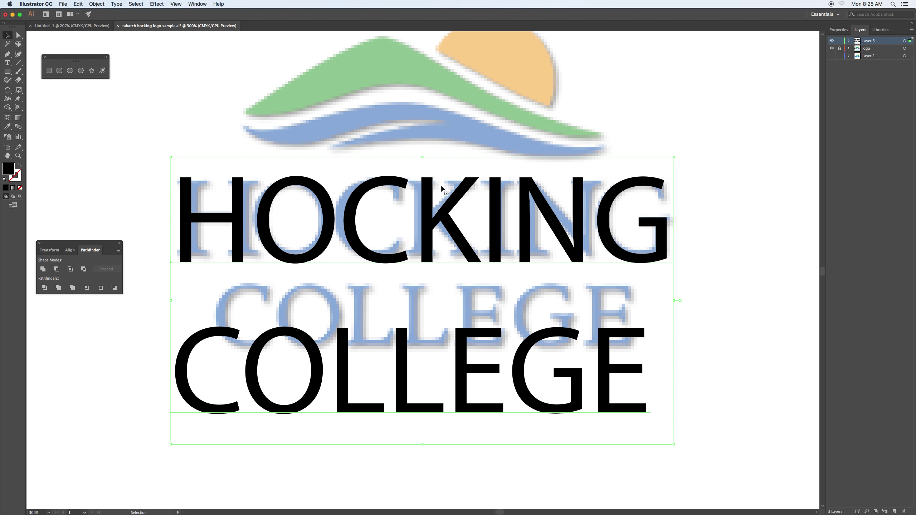
- Show the Character settings with all options expanded and place them clear of the lettering
click(198, 4)
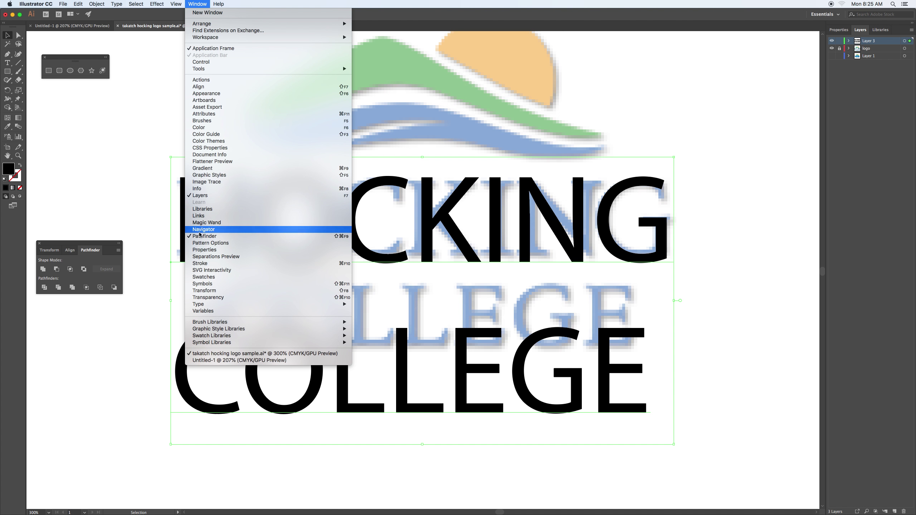
mouse_move(257, 305)
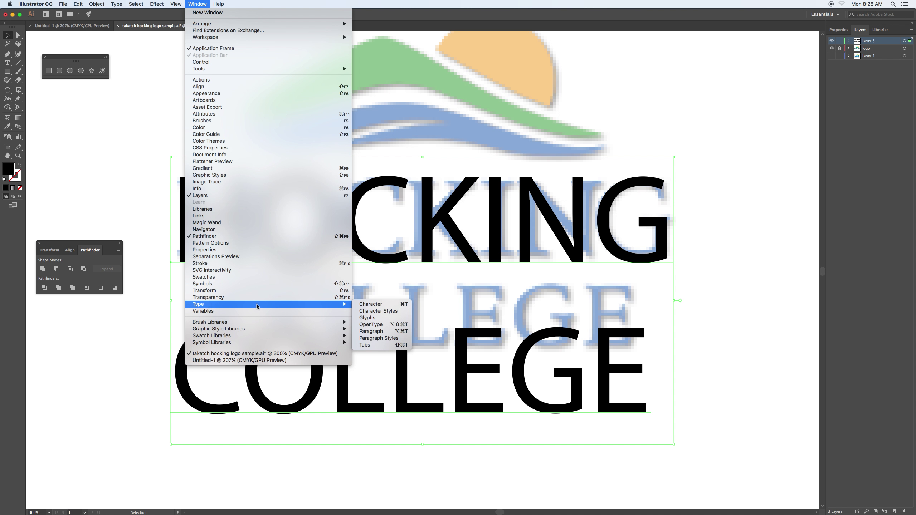
click(369, 305)
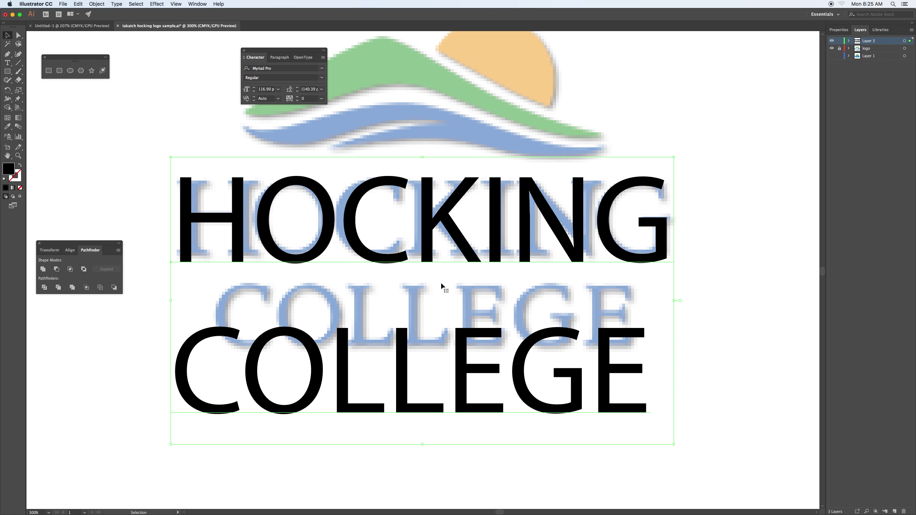
drag(282, 50, 399, 90)
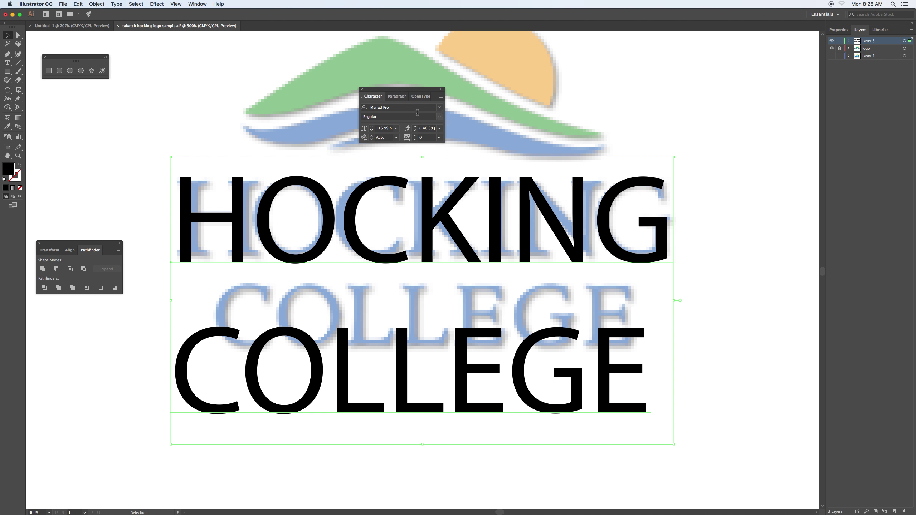
click(441, 96)
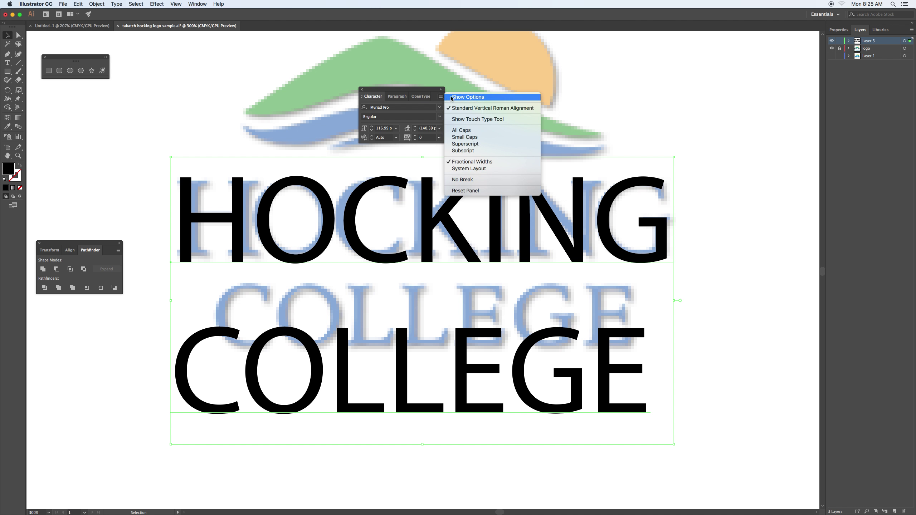
click(473, 100)
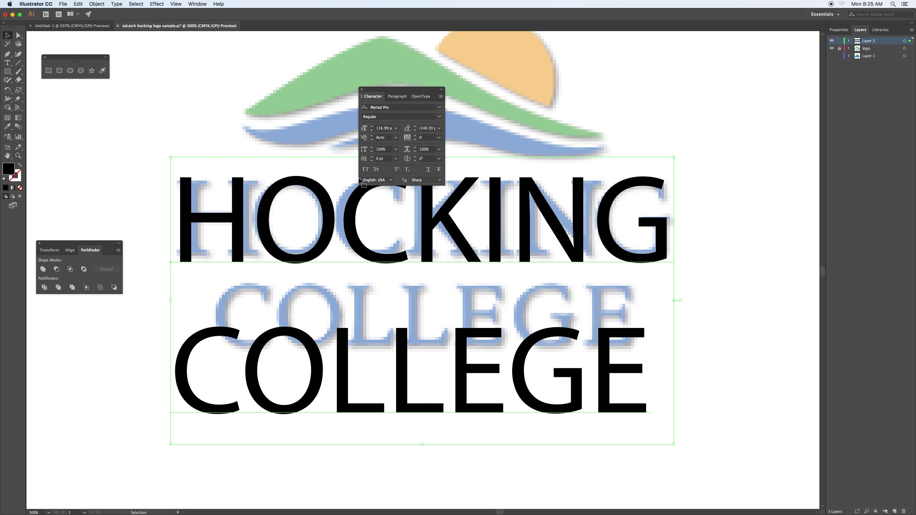
drag(395, 92, 627, 62)
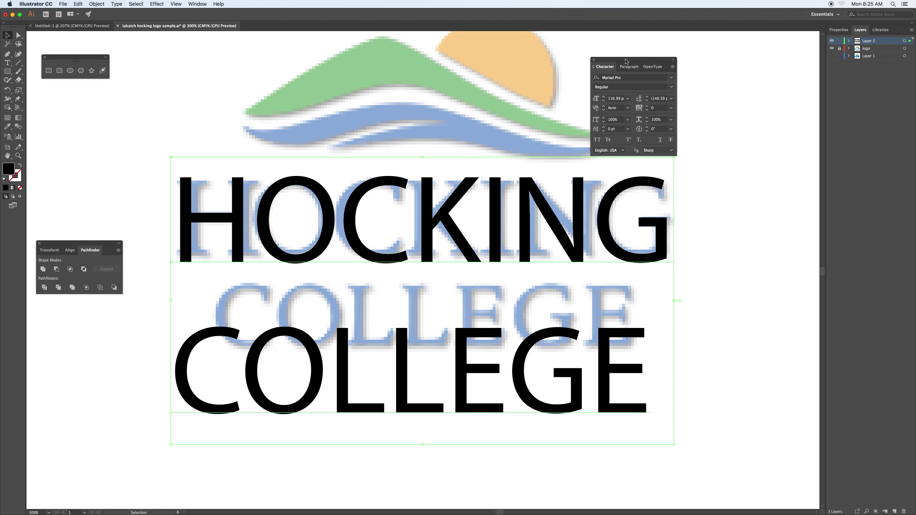
- Set the font of both text lines to Minion Variable Concept
click(634, 78)
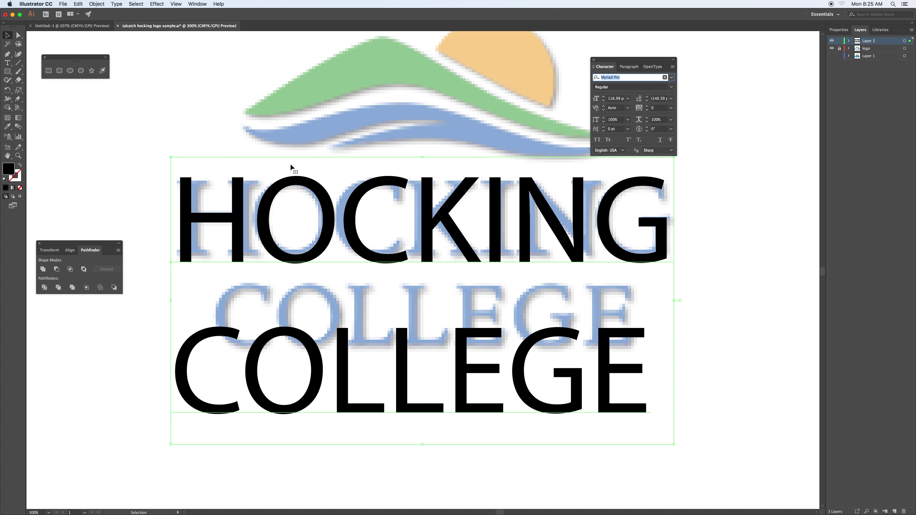
click(7, 62)
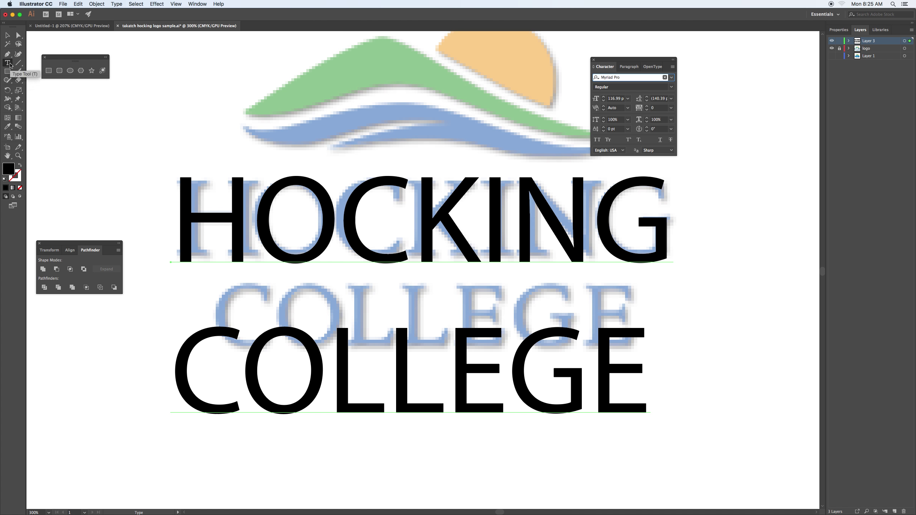
drag(180, 197, 647, 358)
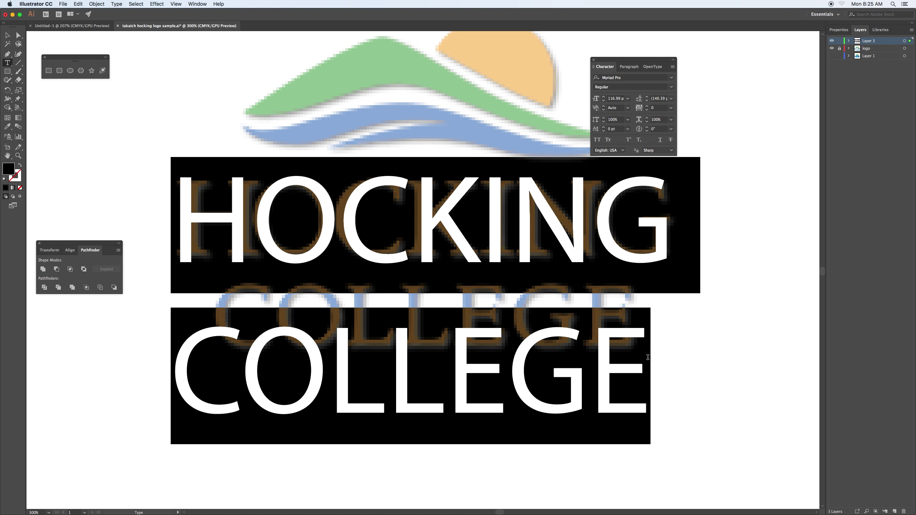
click(672, 78)
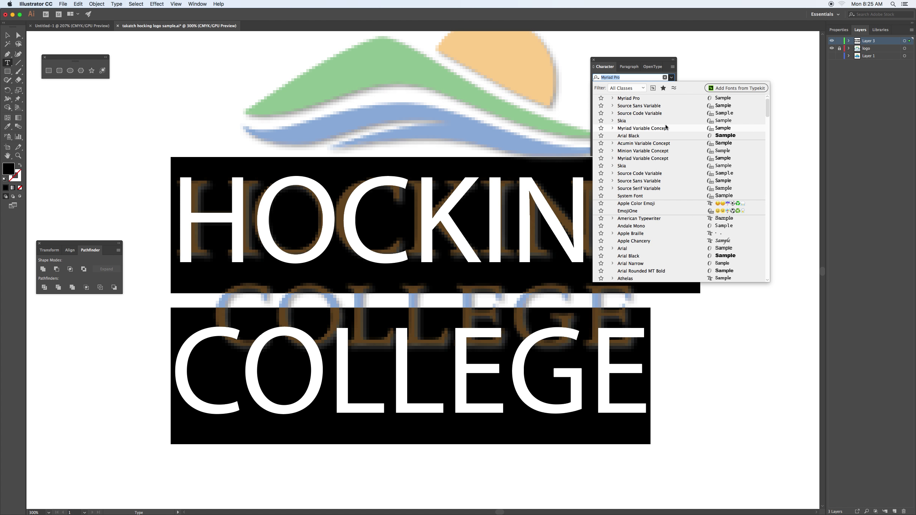
click(662, 155)
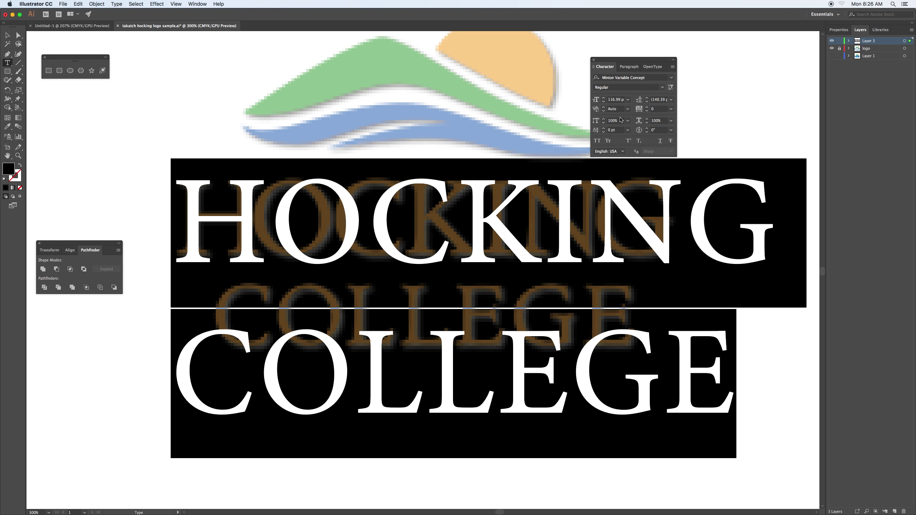
- Reduce the font size of both text lines to 97 pt to match the width of the logo's HOCKING
click(620, 100)
key(Down)
key(Down)
key(Down)
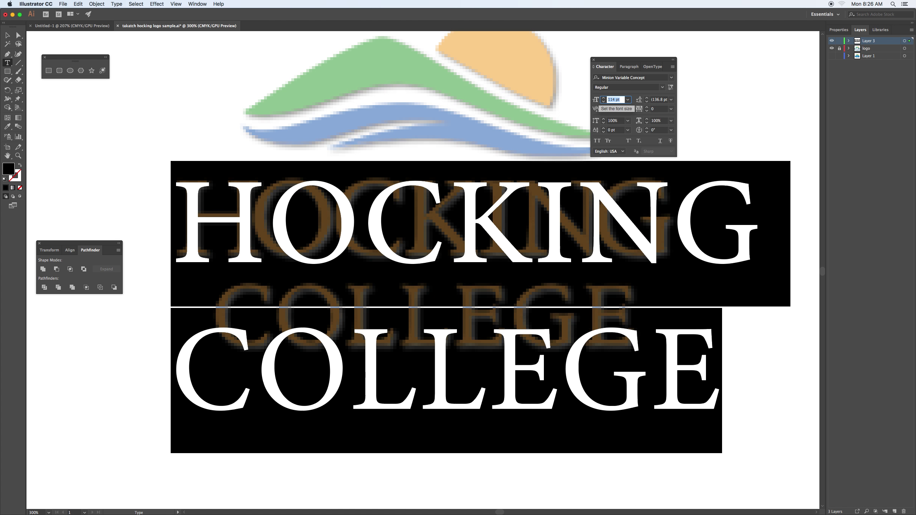
key(Down)
key(Down)
key(Down)
key(Down)
key(Down)
key(Down)
key(Down)
key(Down)
key(Down)
key(Down)
key(Down)
key(Down)
key(Down)
key(Down)
key(Down)
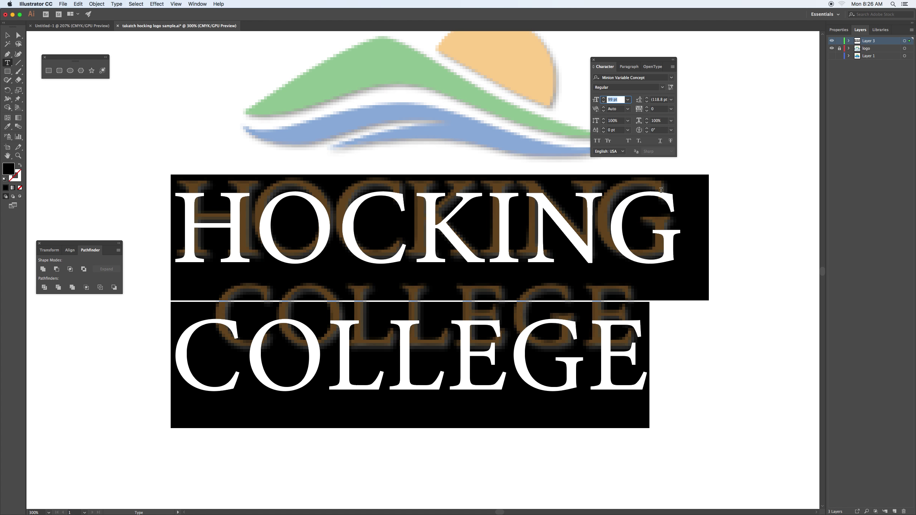
key(Down)
key(Down)
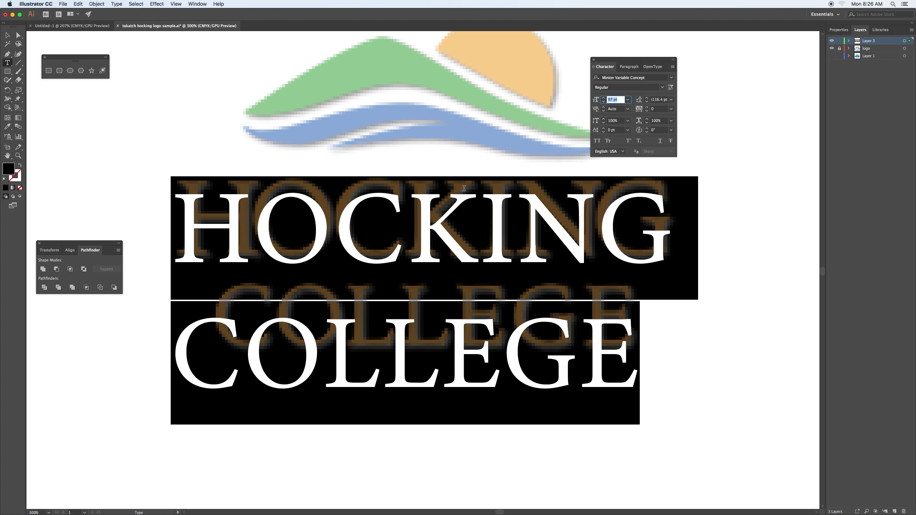
- Center-align both text lines and move the text block back over the logo's lettering
drag(630, 341, 191, 346)
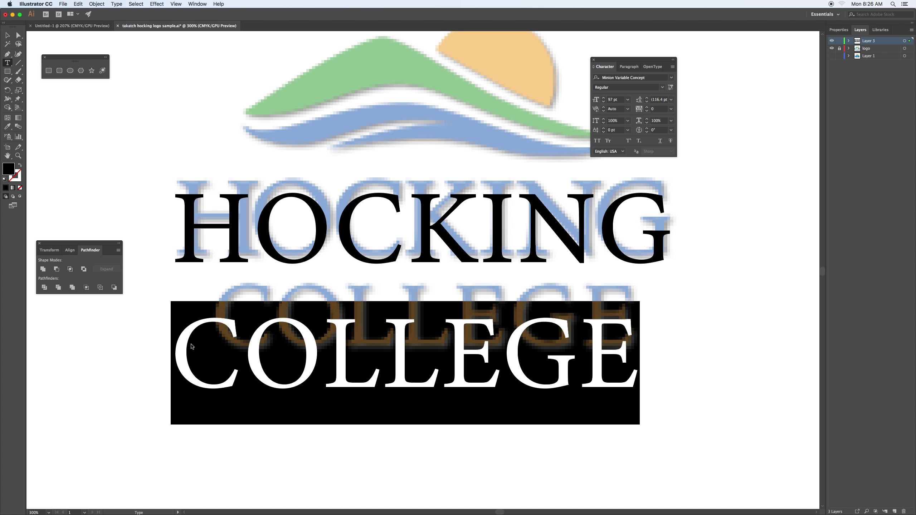
click(620, 100)
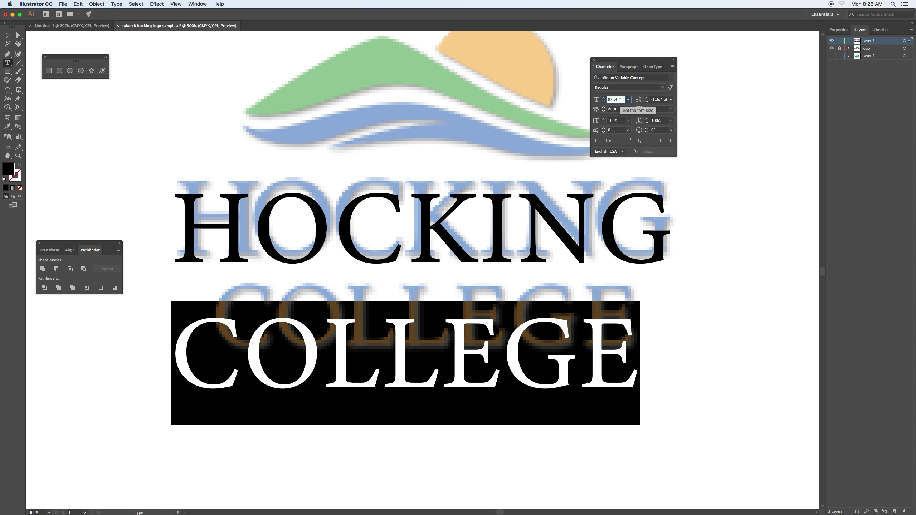
drag(628, 332, 183, 207)
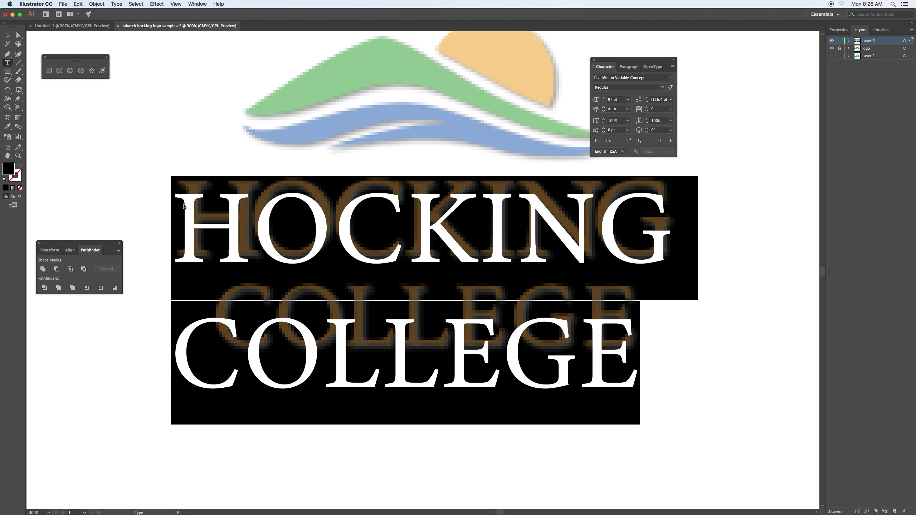
click(635, 66)
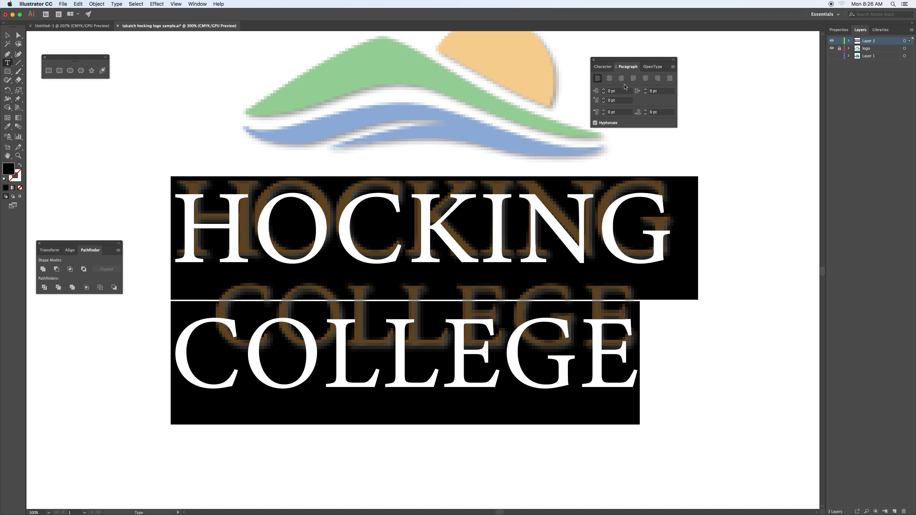
click(610, 81)
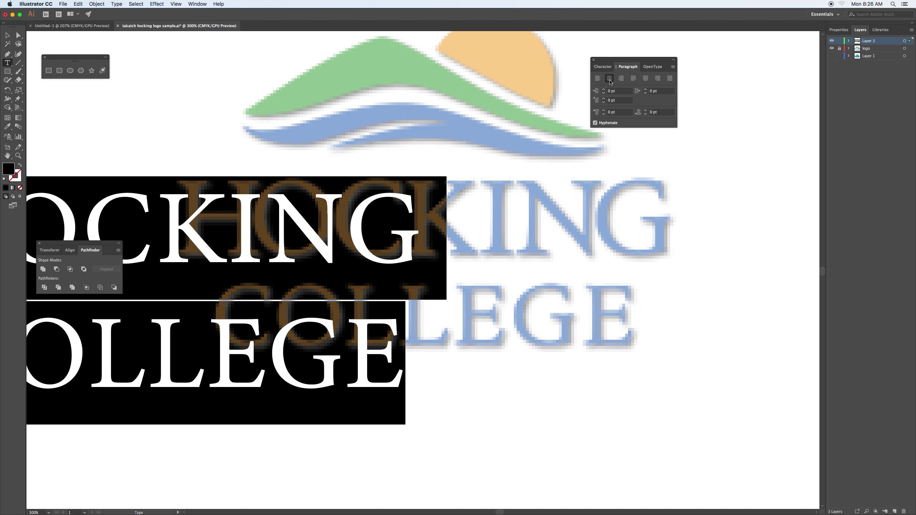
click(623, 82)
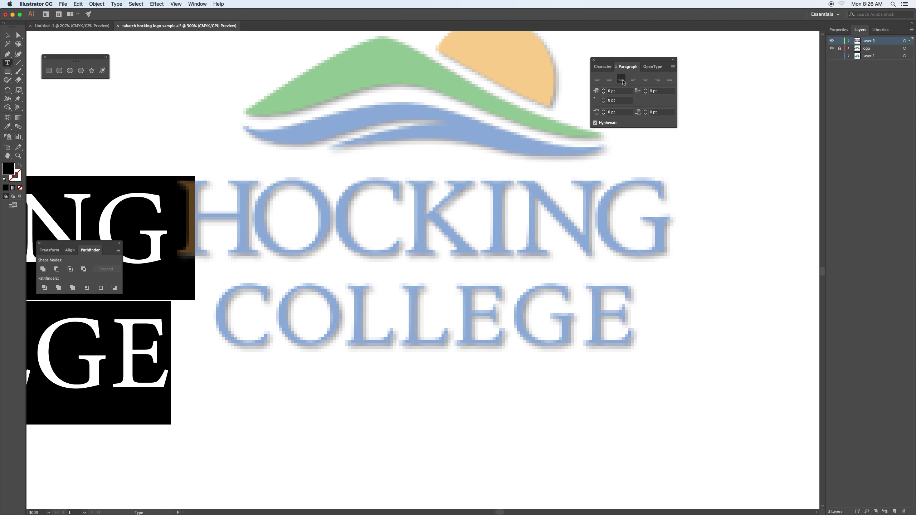
click(609, 80)
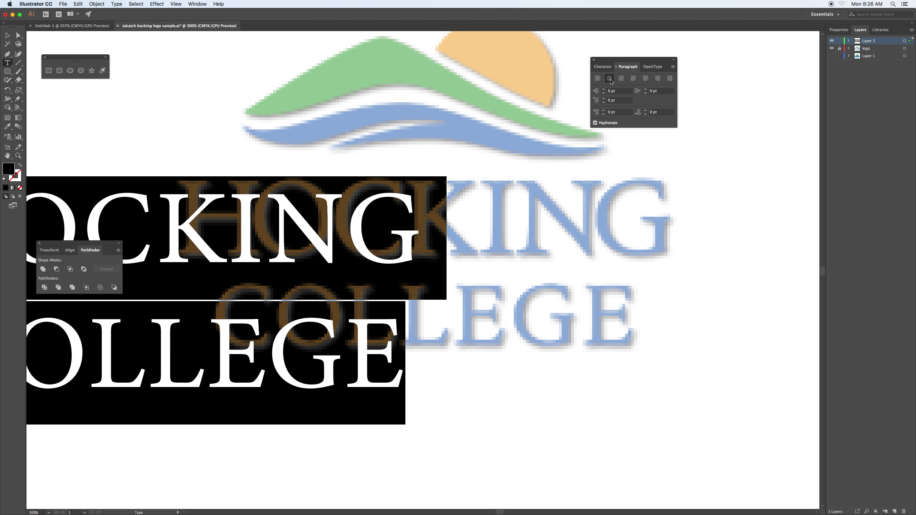
click(8, 37)
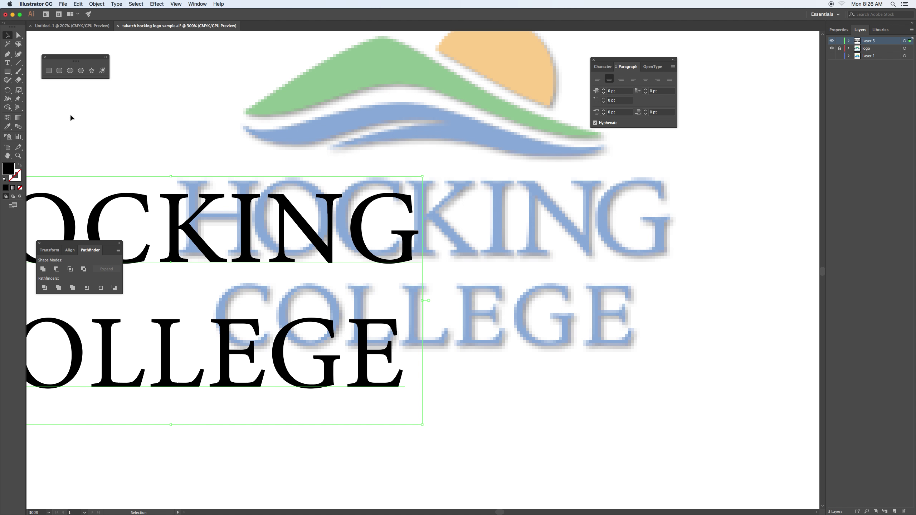
drag(122, 206, 370, 187)
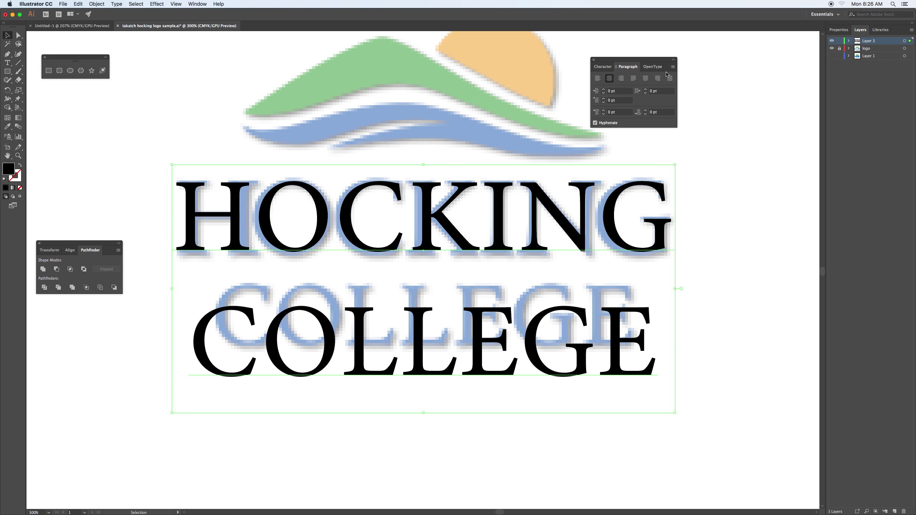
- Reduce the text's leading to 95 pt so COLLEGE moves up over the logo's second line
click(602, 67)
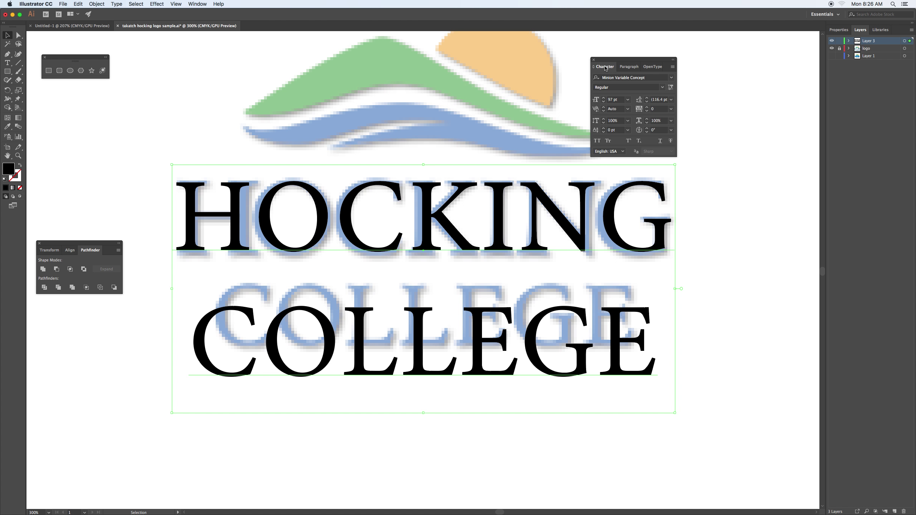
click(646, 101)
click(647, 102)
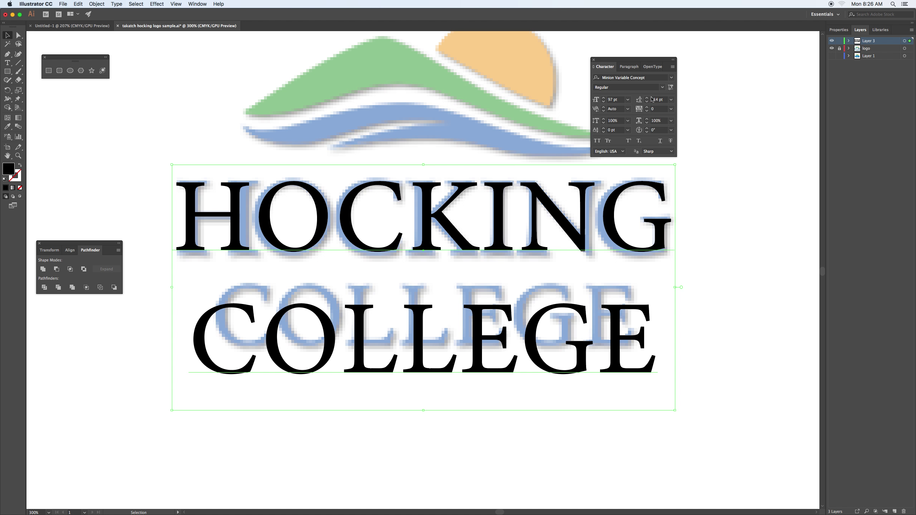
click(647, 101)
click(646, 102)
click(646, 102)
click(646, 102)
click(646, 102)
click(646, 102)
click(647, 101)
click(647, 101)
click(647, 102)
click(647, 102)
click(647, 102)
click(646, 102)
click(646, 102)
click(647, 101)
click(647, 102)
click(647, 102)
click(647, 102)
click(647, 102)
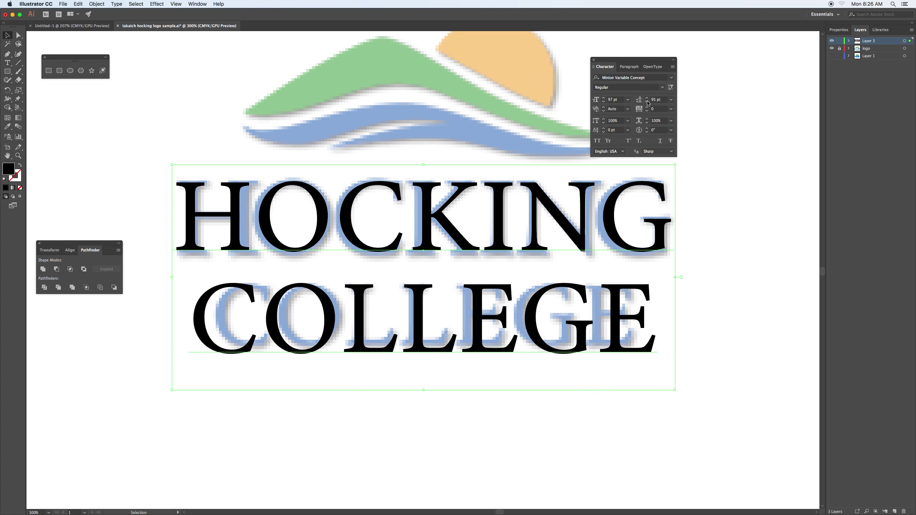
- Tighten the leading of the two text lines to 91 pt
click(646, 102)
click(646, 102)
click(647, 101)
click(646, 101)
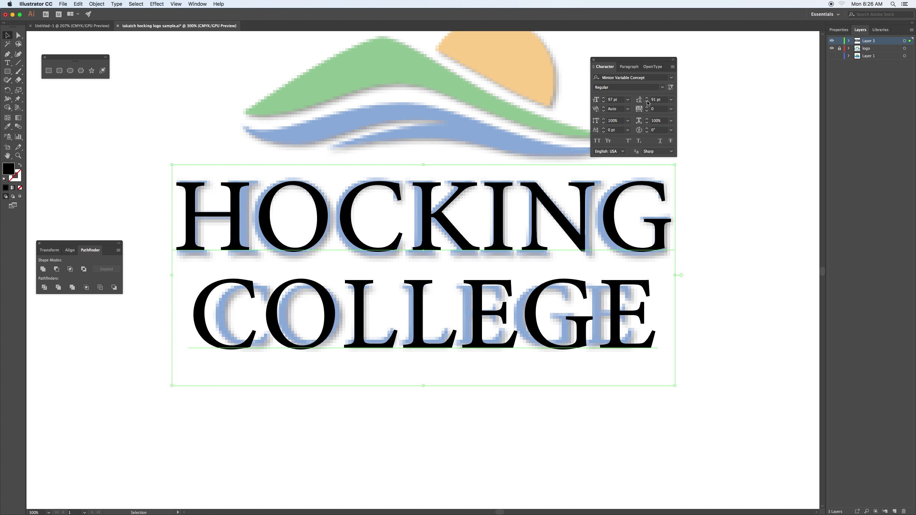
- Select the word COLLEGE and reduce its font size to 87 pt to match the width of the logo's second line
click(8, 63)
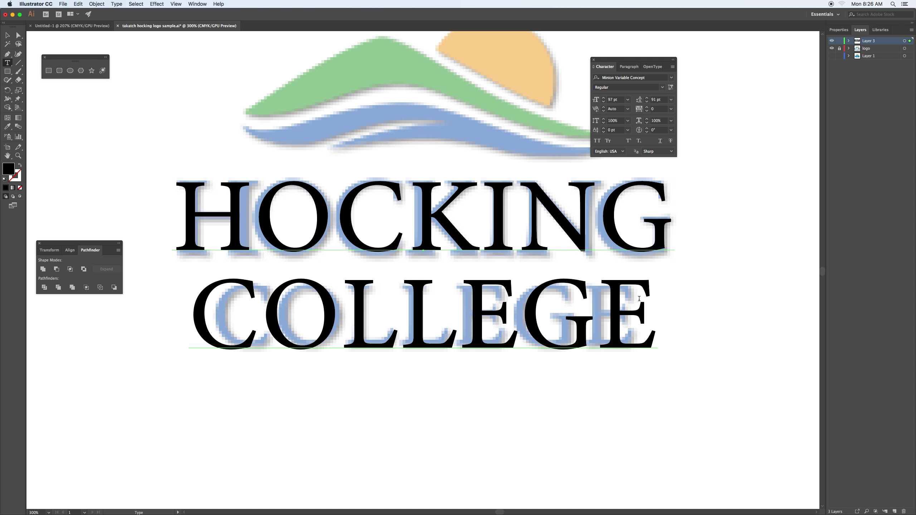
drag(639, 299, 201, 292)
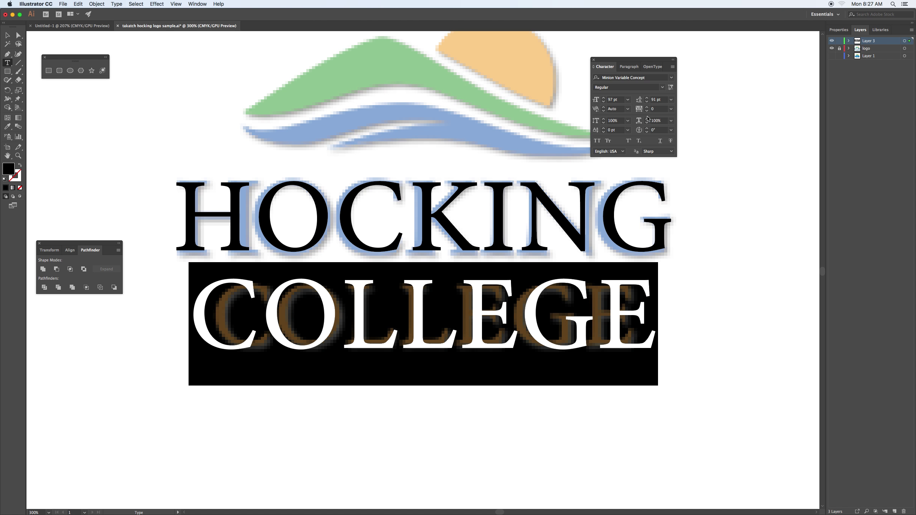
click(604, 102)
click(603, 101)
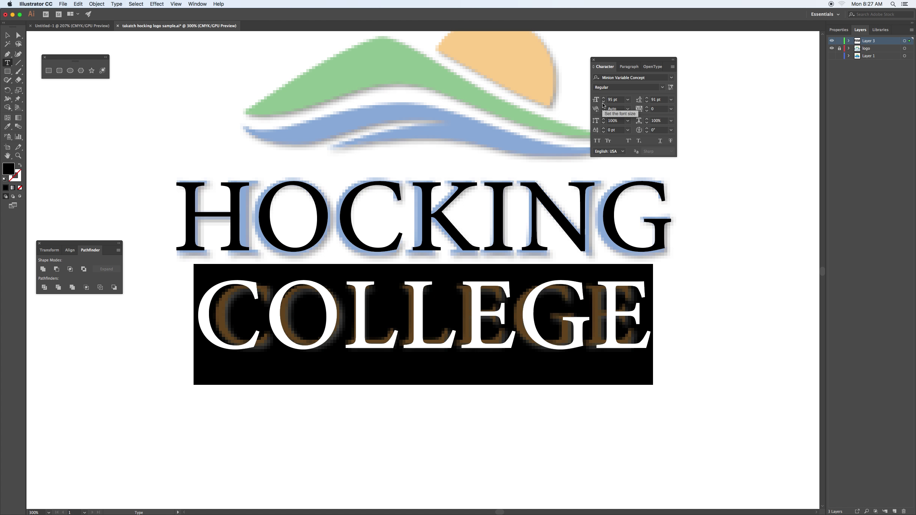
click(621, 99)
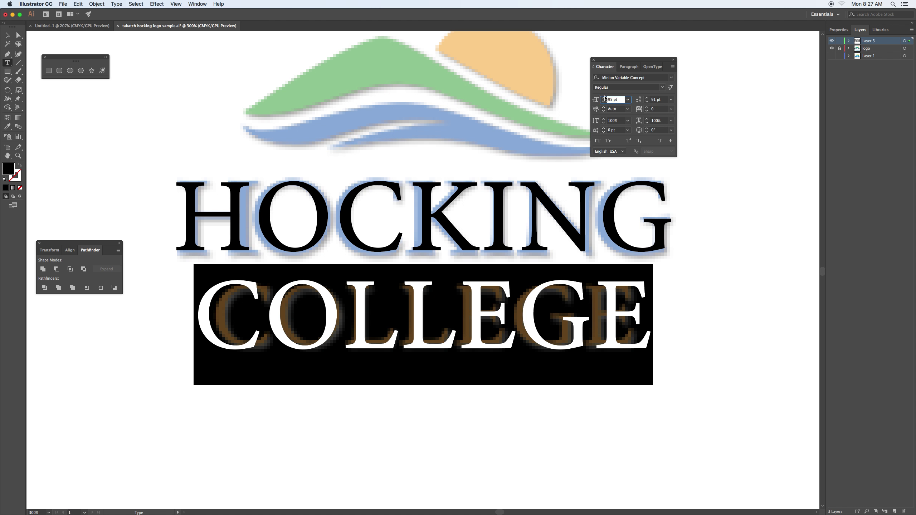
key(Down)
key(Down)
key(Down)
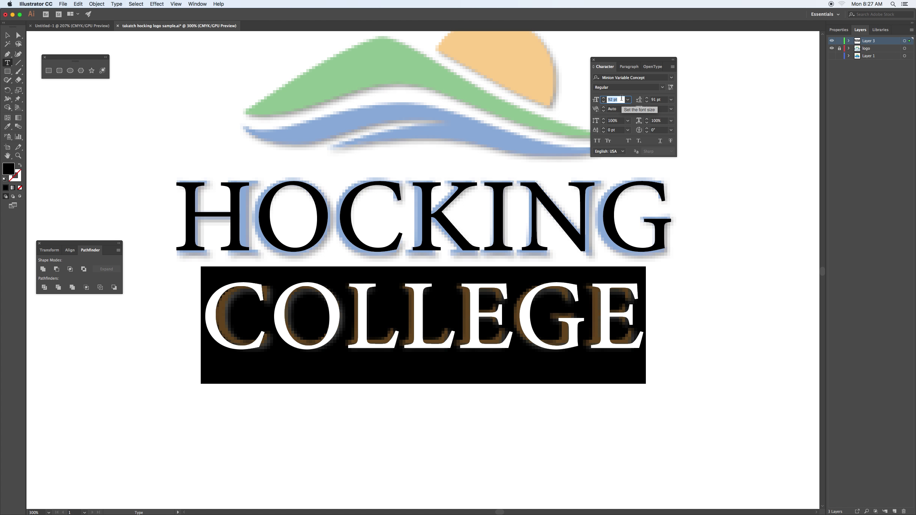
click(628, 100)
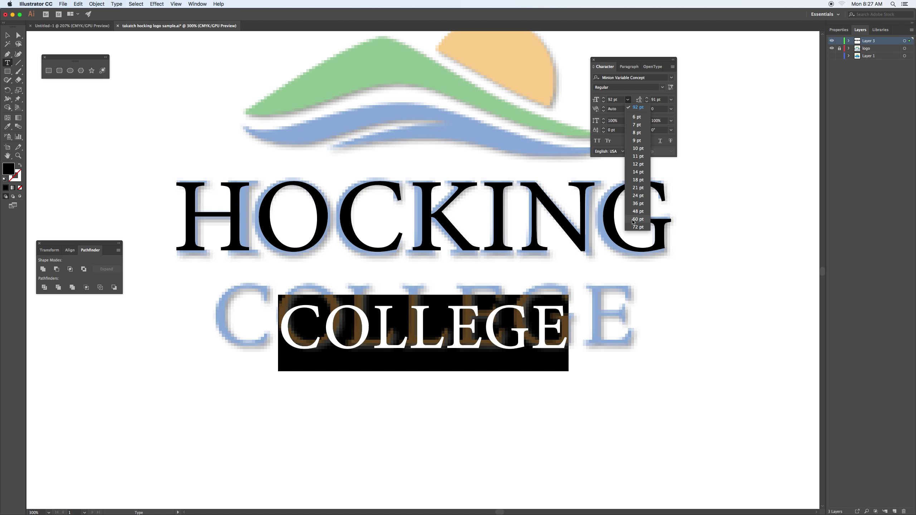
click(635, 227)
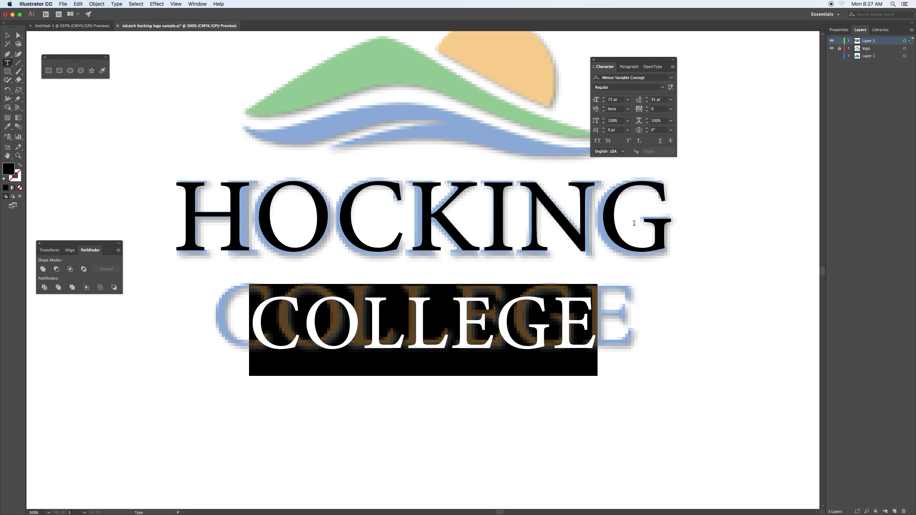
click(620, 100)
key(Up)
key(Up)
key(Up)
key(Up)
key(Up)
key(Up)
key(Up)
key(Up)
key(Up)
key(Up)
key(Up)
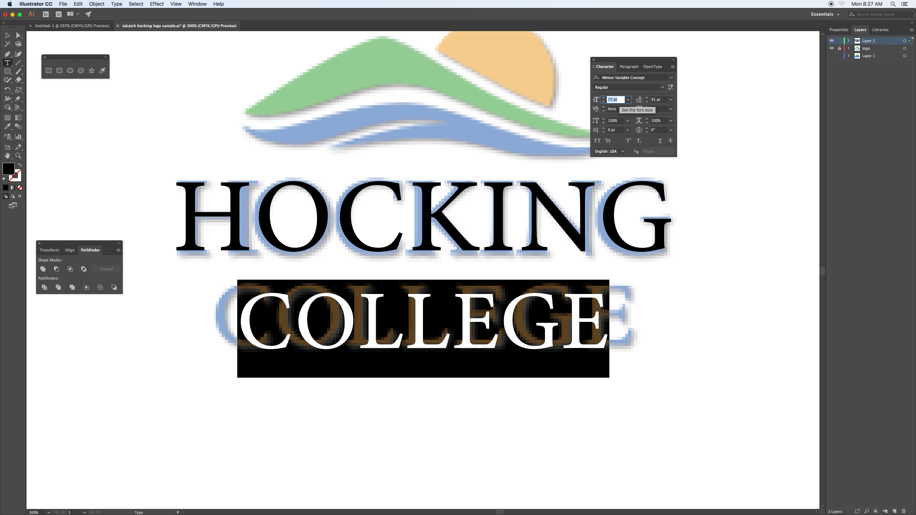
key(Up)
key(Up)
key(Up)
key(Up)
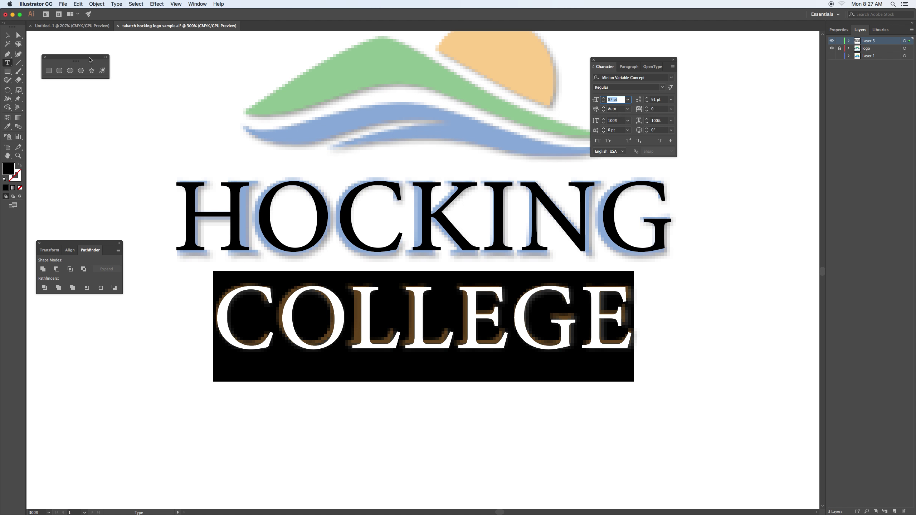
- Sample the logo's blue wave with the Eyedropper to color both text lines blue
click(7, 36)
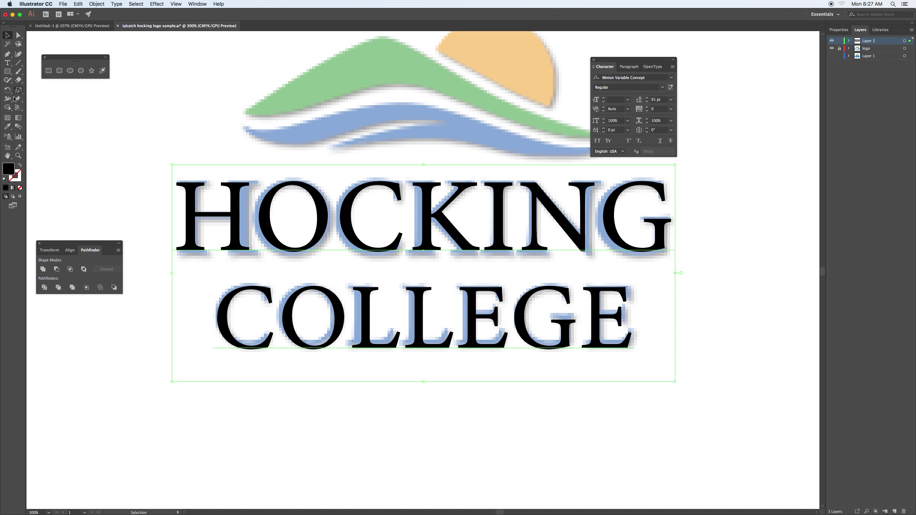
click(8, 126)
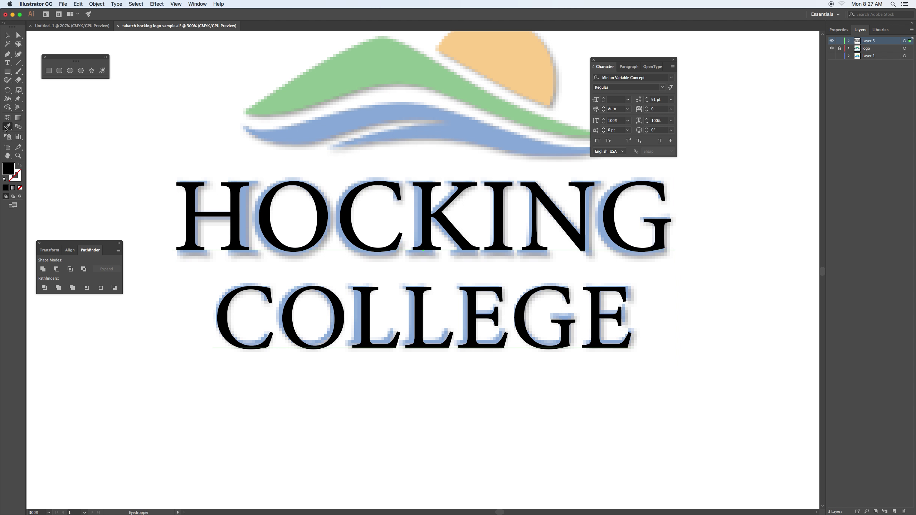
click(327, 130)
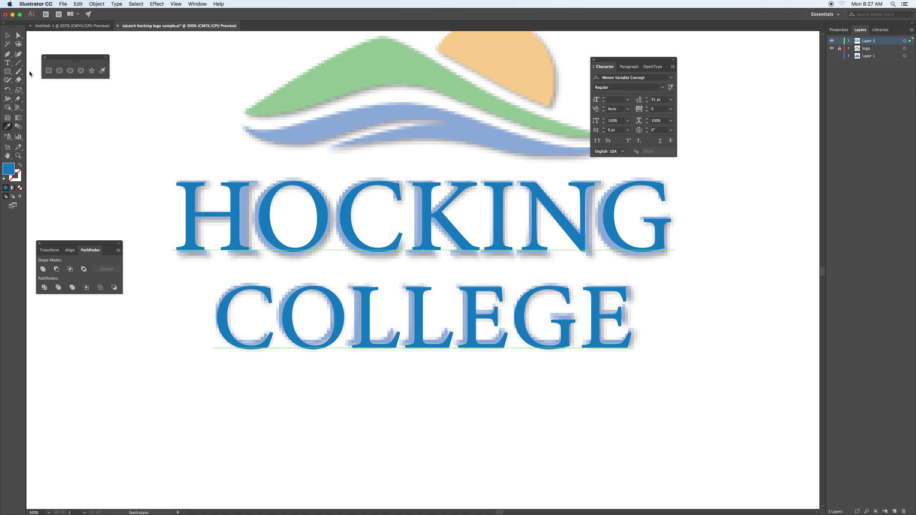
click(7, 35)
drag(240, 207, 159, 352)
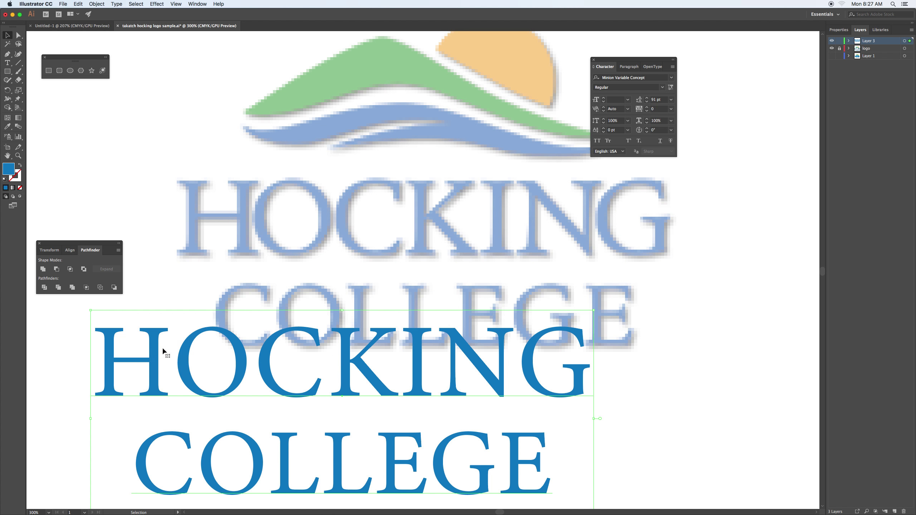
key(super+z)
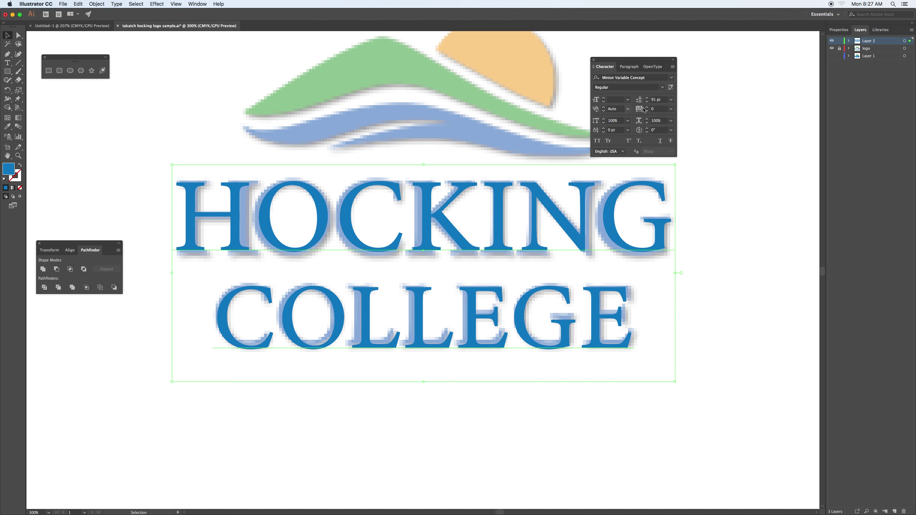
- Set the font style of both text lines to Semibold
click(662, 87)
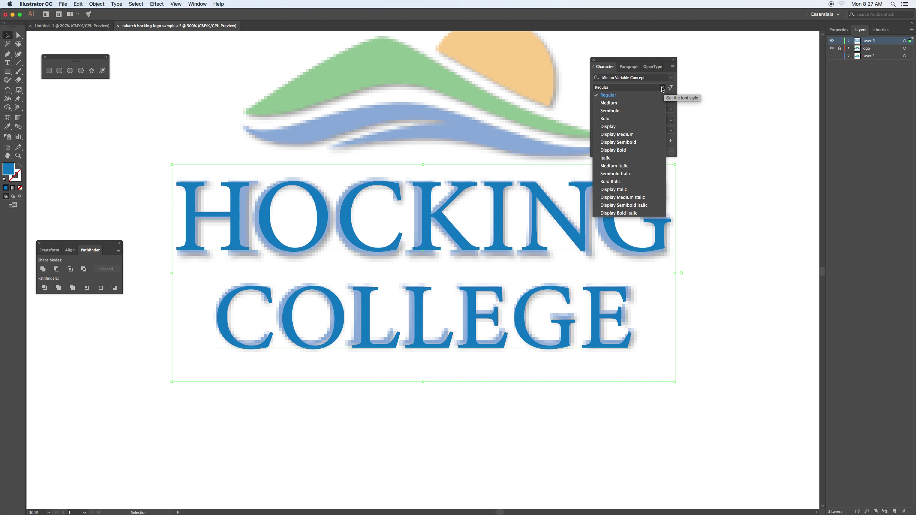
click(617, 112)
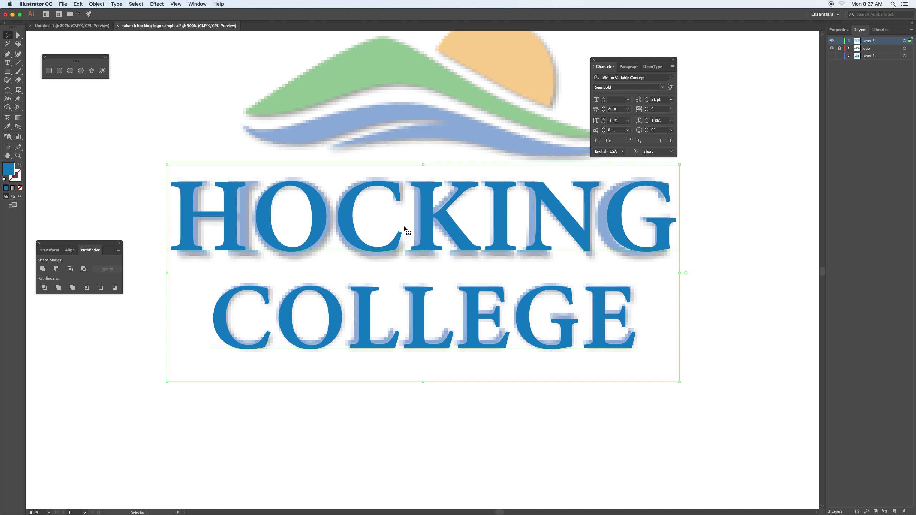
- Bring the template's hills, wave and sun into closer view and deselect the text
click(443, 211)
drag(453, 170, 407, 306)
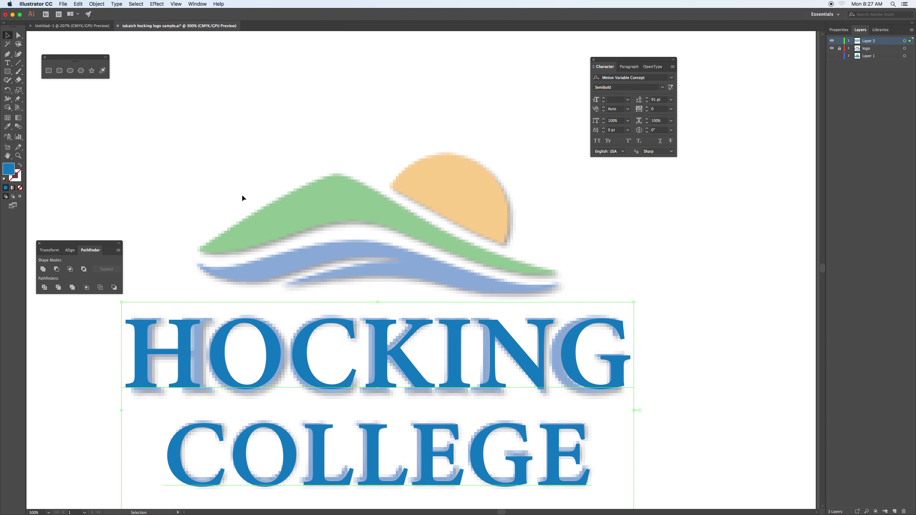
click(18, 156)
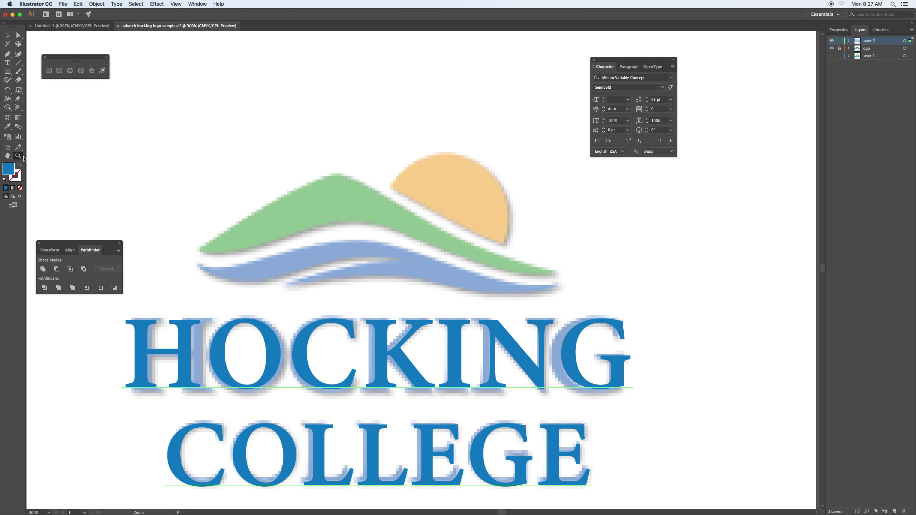
drag(345, 236, 354, 235)
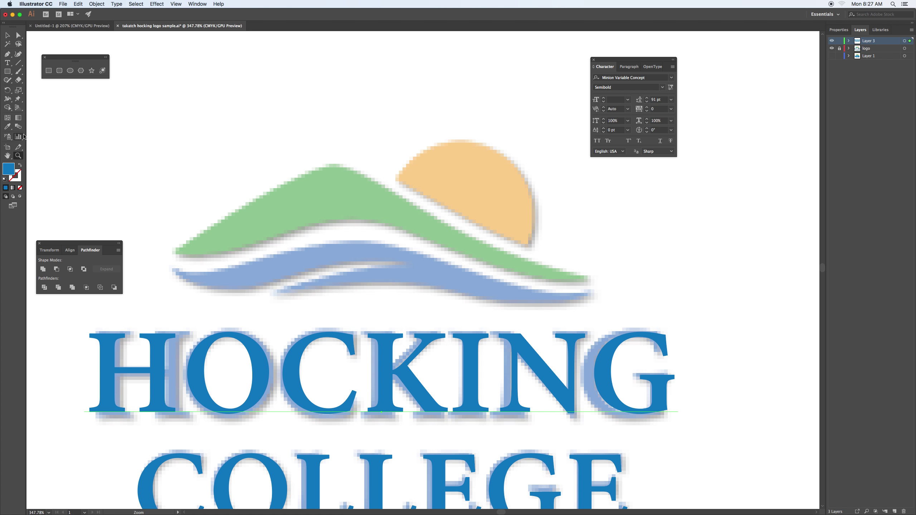
click(7, 36)
click(89, 116)
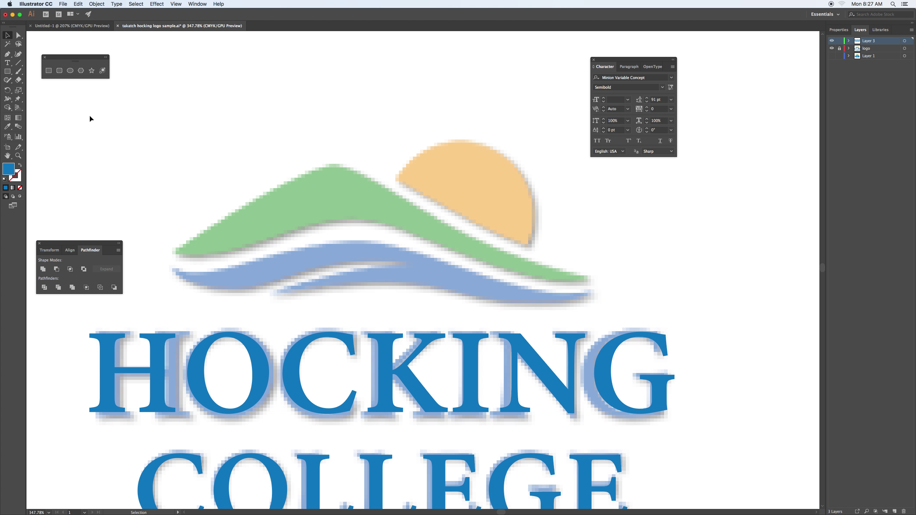
- Try tracing the upper edge of the blue wave with the Pen tool, starting from its left tip, and end the path
click(7, 55)
key(super+equal)
key(super+equal)
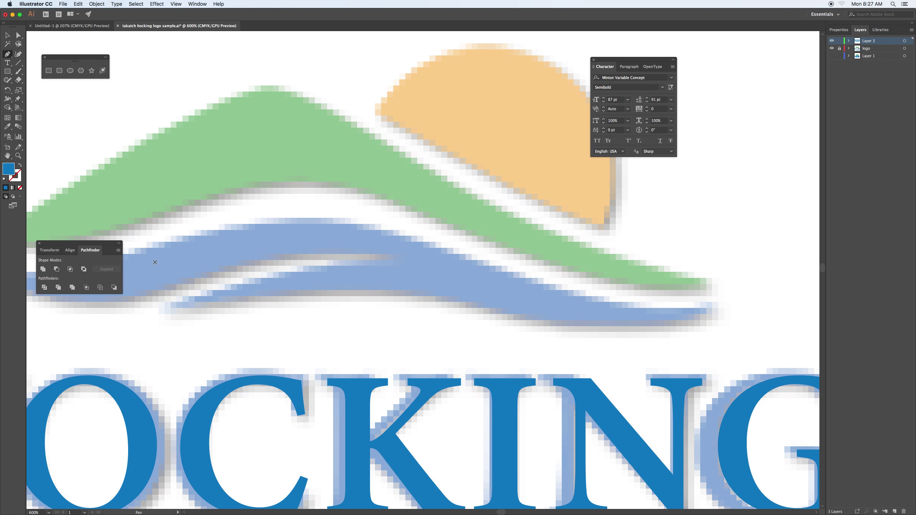
drag(162, 257, 300, 260)
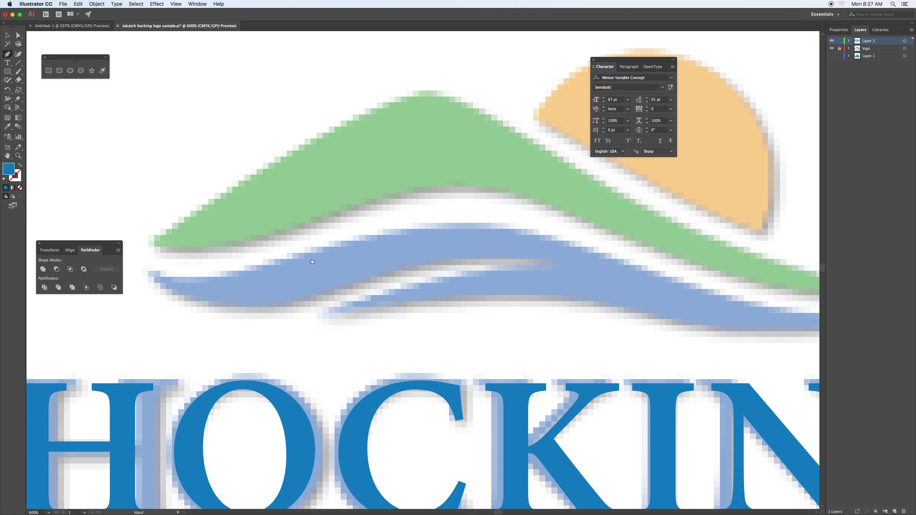
key(super+minus)
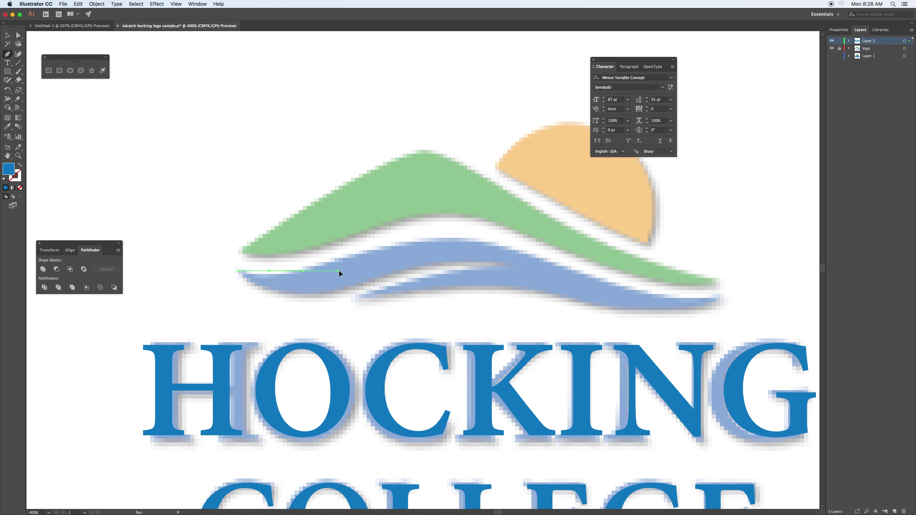
mouse_move(352, 257)
mouse_down()
mouse_move(354, 267)
mouse_move(329, 266)
mouse_up()
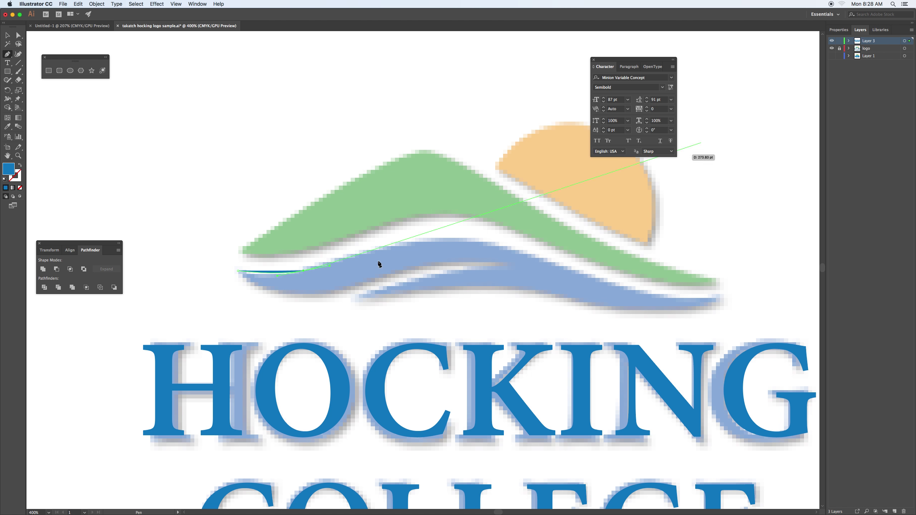
key(Escape)
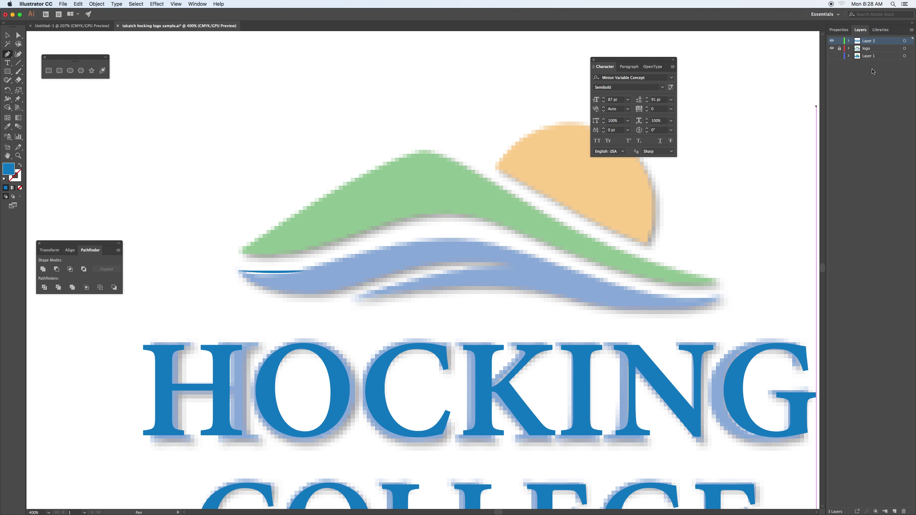
- Change the selection color of Layer 3 to Black in its layer options
double_click(888, 42)
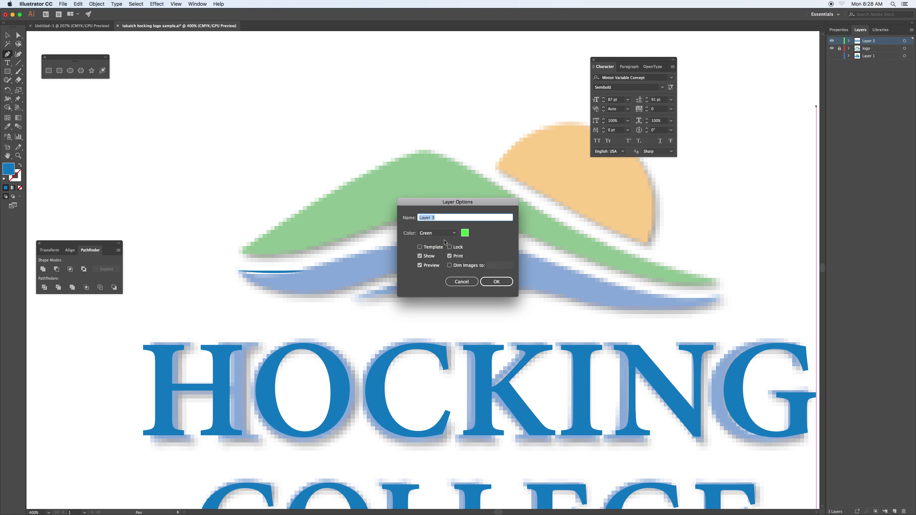
click(465, 233)
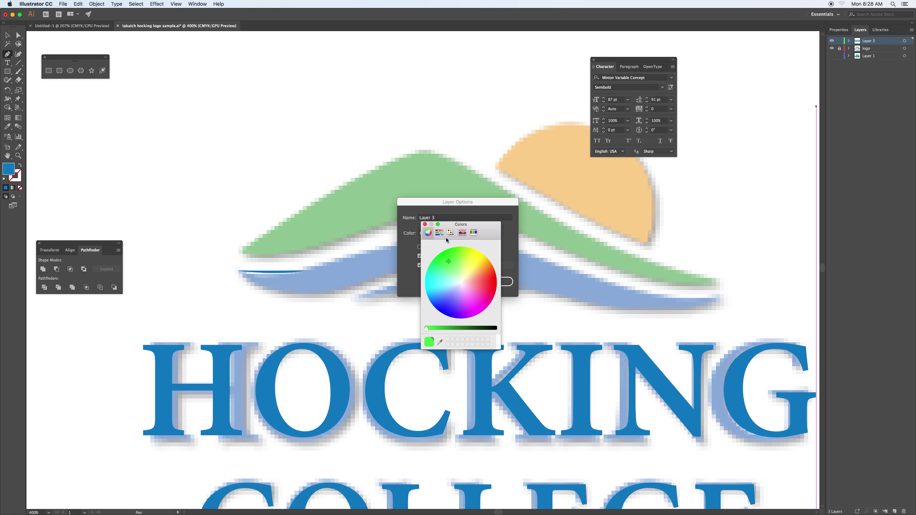
click(425, 224)
click(455, 234)
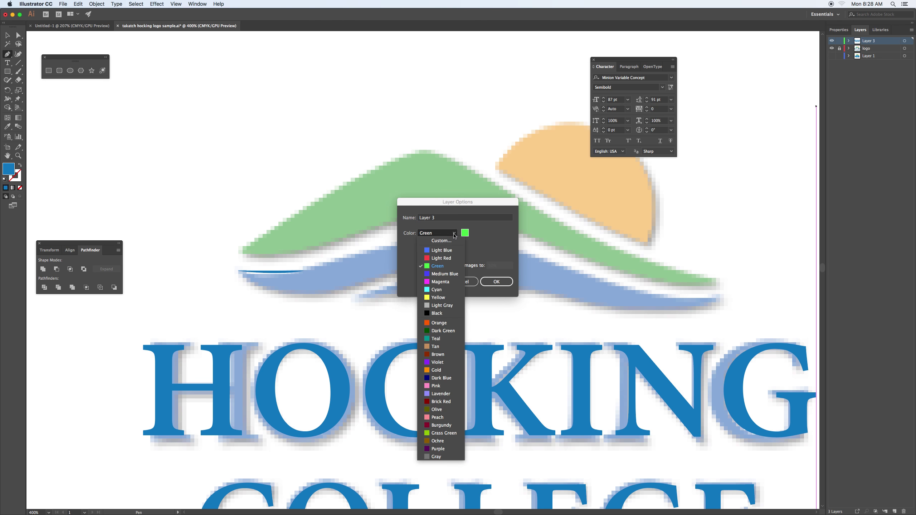
click(438, 313)
key(Return)
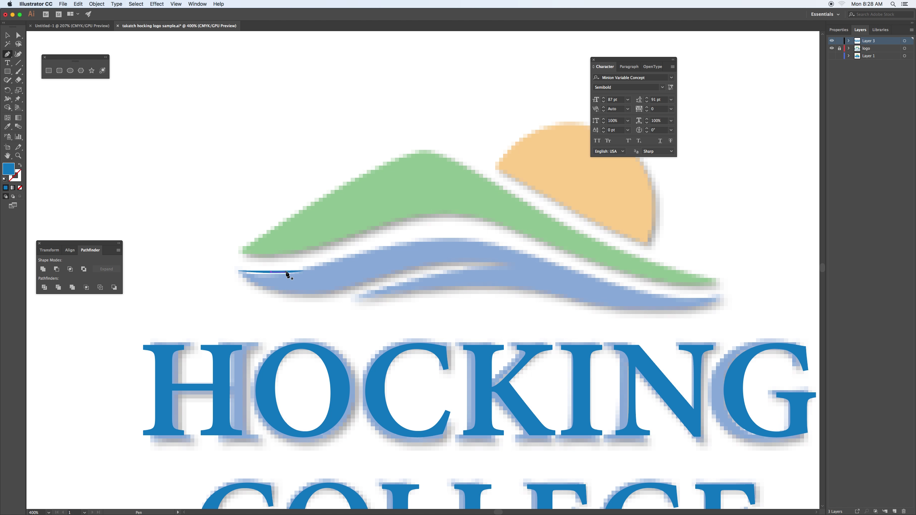
- Delete the partial path at the left end of the blue wave
super+click(283, 278)
click(283, 275)
key(Delete)
- Trace the upper edge of the blue wave with curved Pen segments from its left tip over the crest to its right tip
key(p)
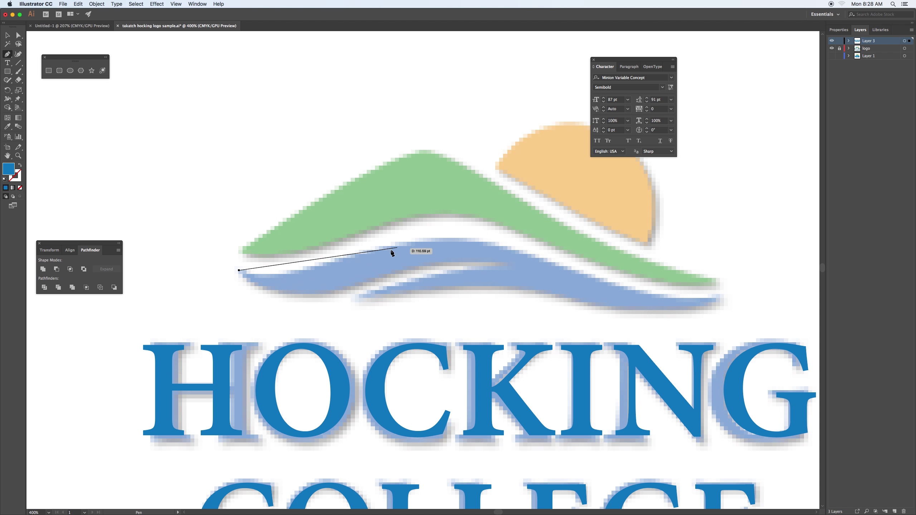
click(302, 271)
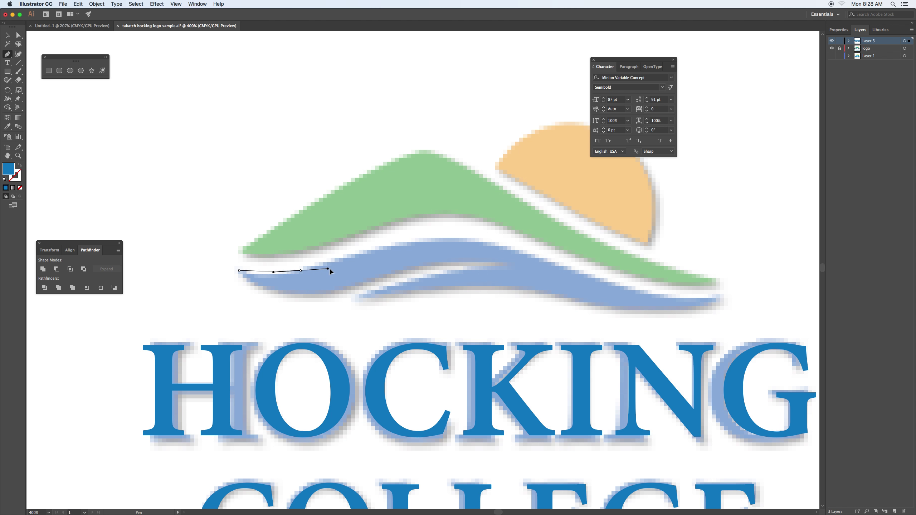
mouse_move(329, 270)
mouse_down()
mouse_move(337, 241)
mouse_move(325, 228)
mouse_move(327, 271)
mouse_move(381, 248)
mouse_move(346, 262)
mouse_up()
drag(428, 240, 465, 242)
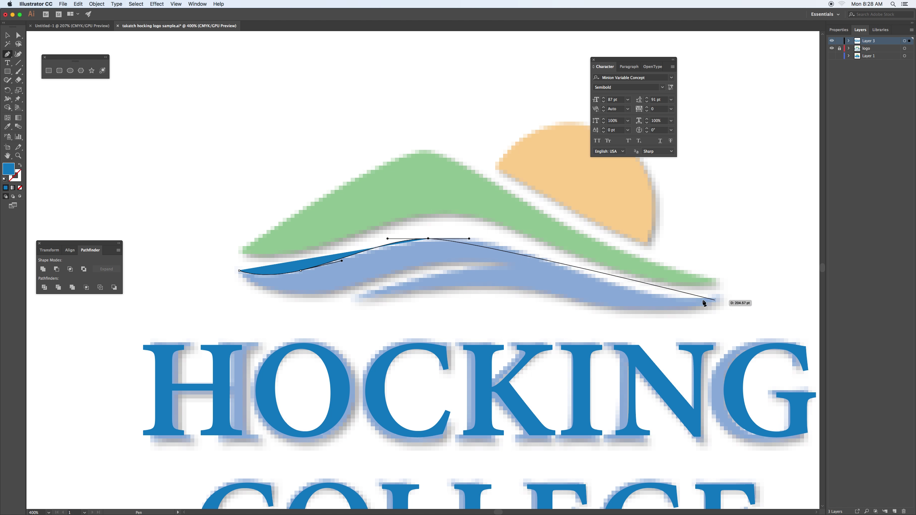
drag(571, 271, 635, 294)
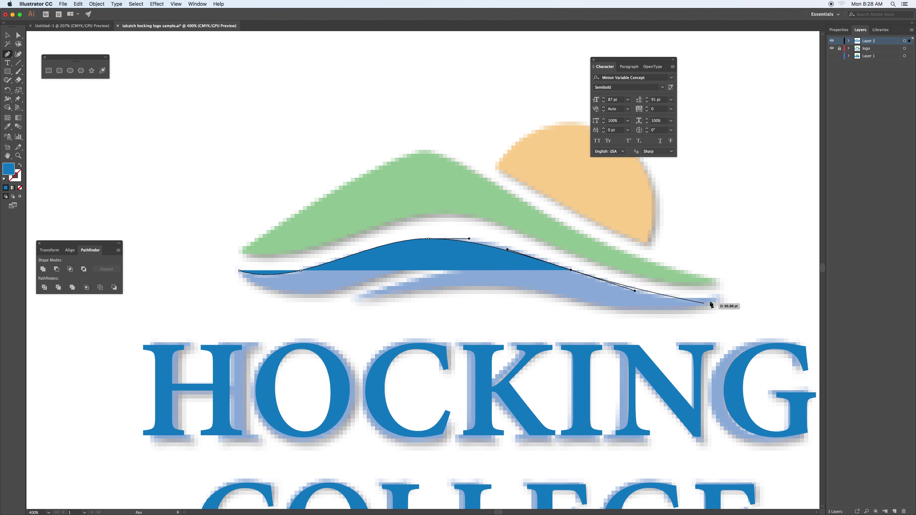
drag(717, 300, 767, 299)
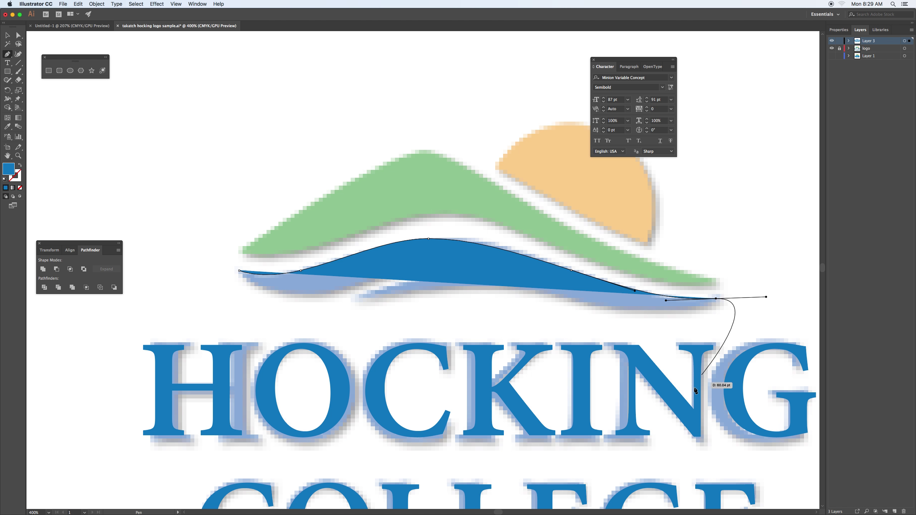
- Make the path's anchor at the blue wave's right tip a corner and curve the next segment back along the lower edge
click(716, 300)
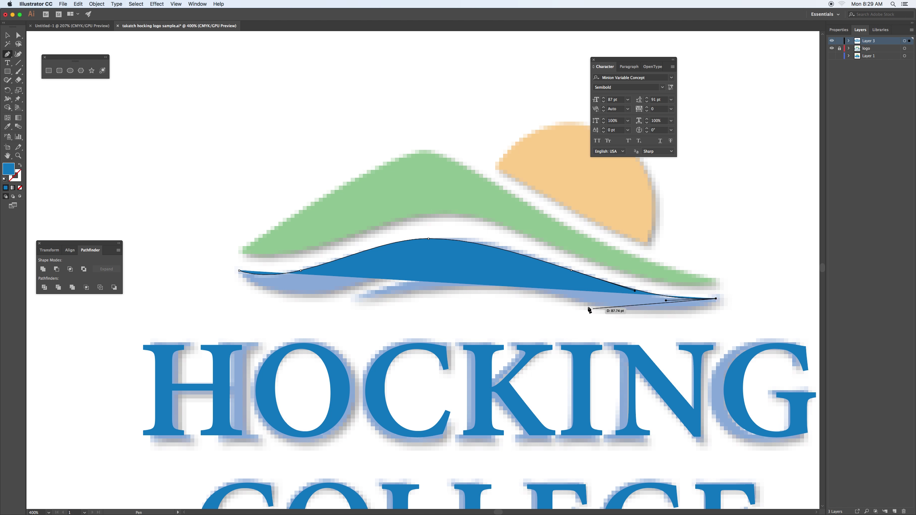
drag(624, 311, 573, 309)
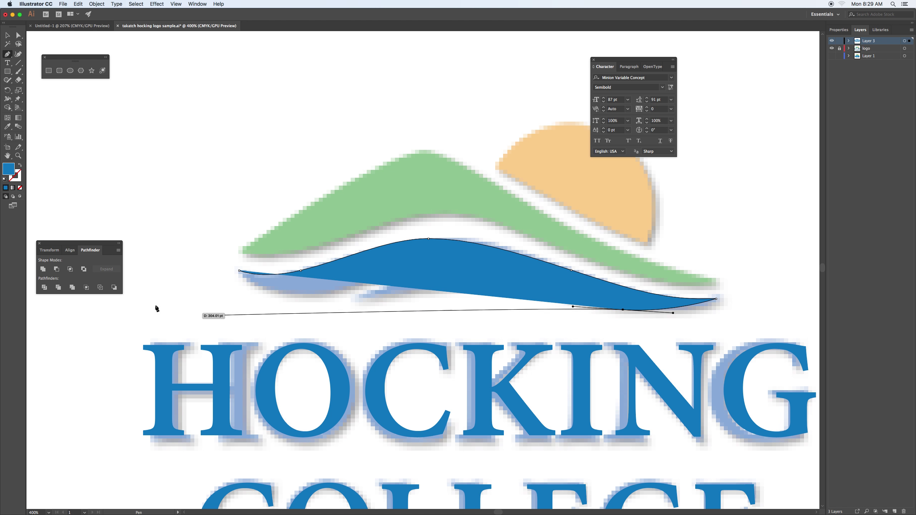
click(21, 166)
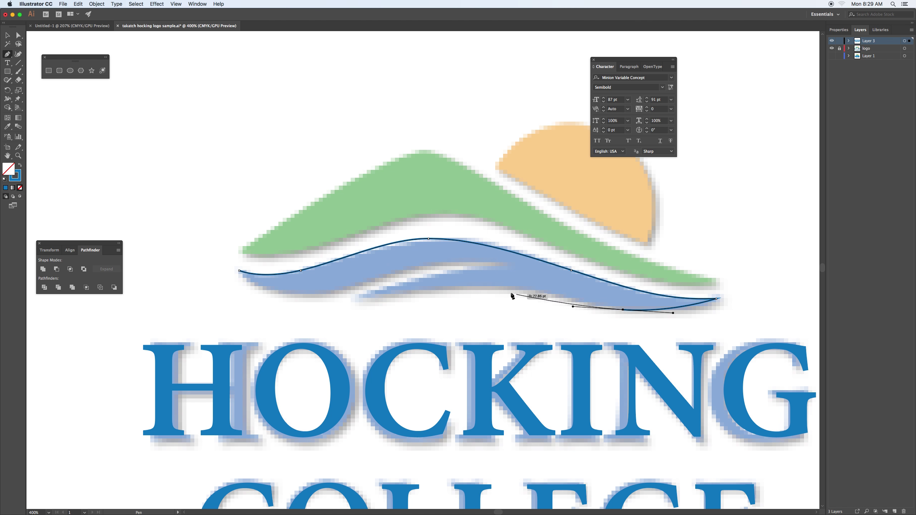
drag(510, 289, 465, 290)
drag(359, 300, 330, 306)
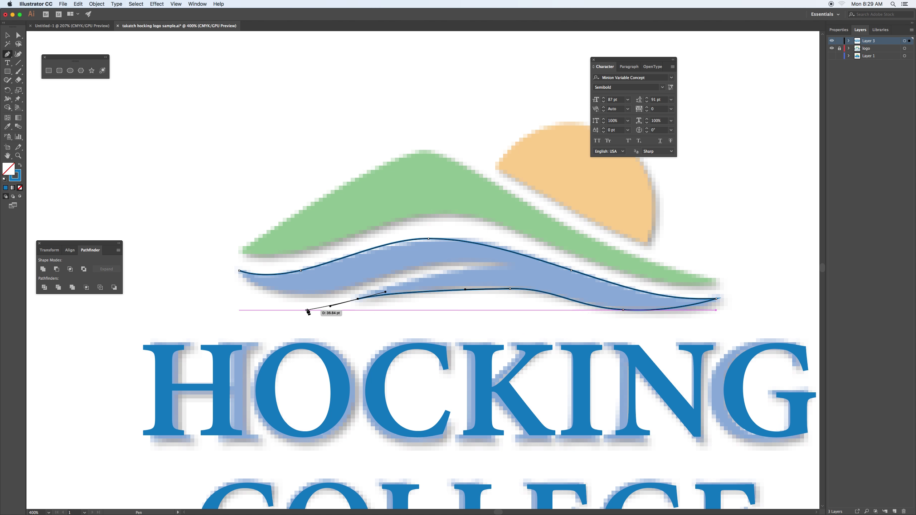
key(super+z)
key(super+z)
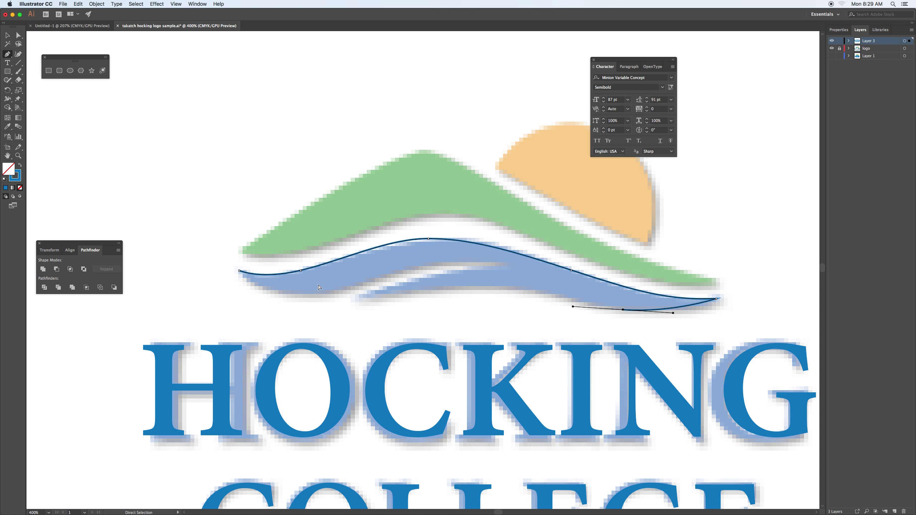
key(super+z)
key(super+z)
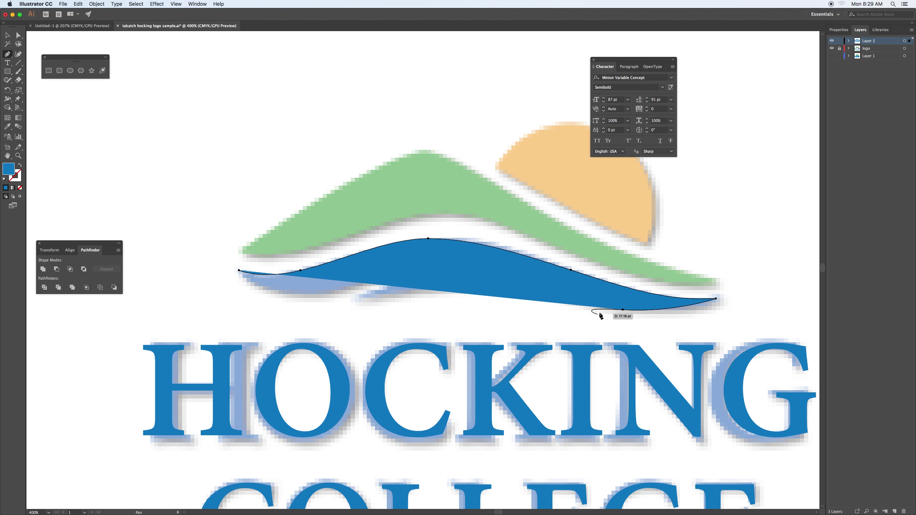
- Swap fill and stroke, then trace the blue wave's lower edge to the tip of its lower branch, ending in a corner
click(21, 166)
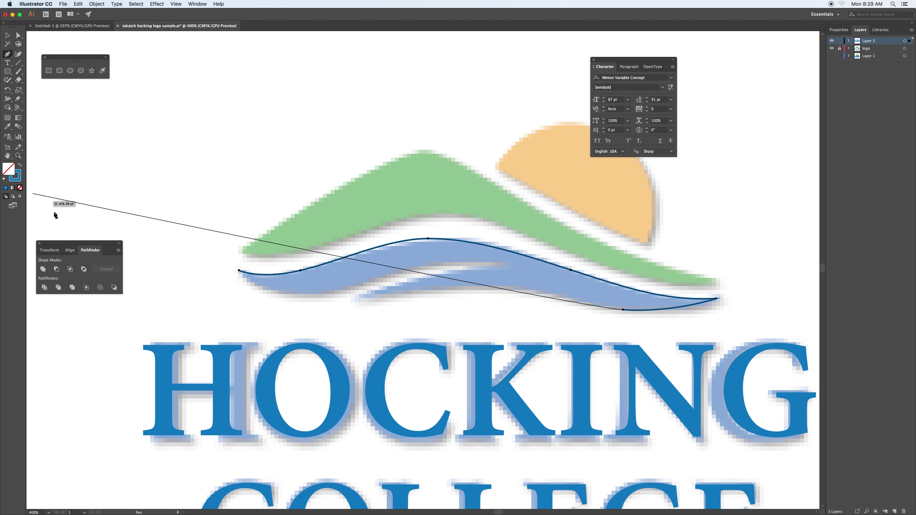
drag(513, 289, 480, 289)
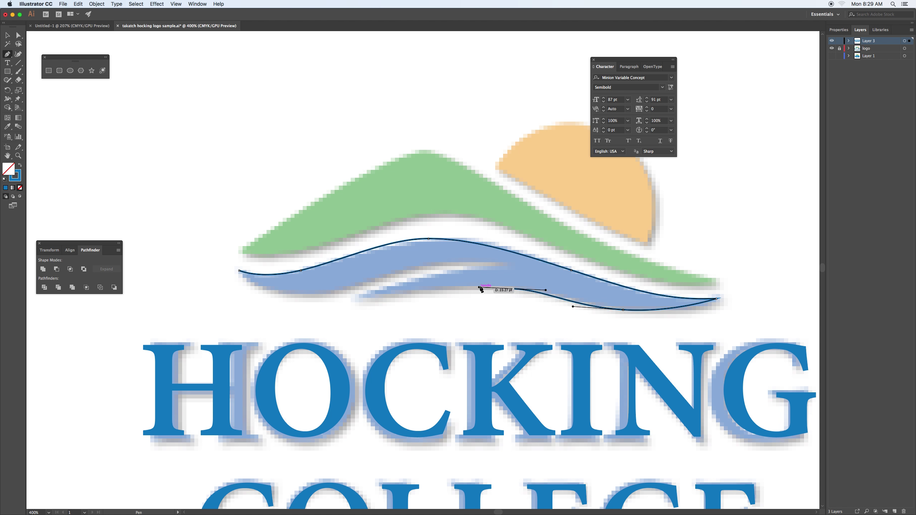
drag(361, 298, 323, 305)
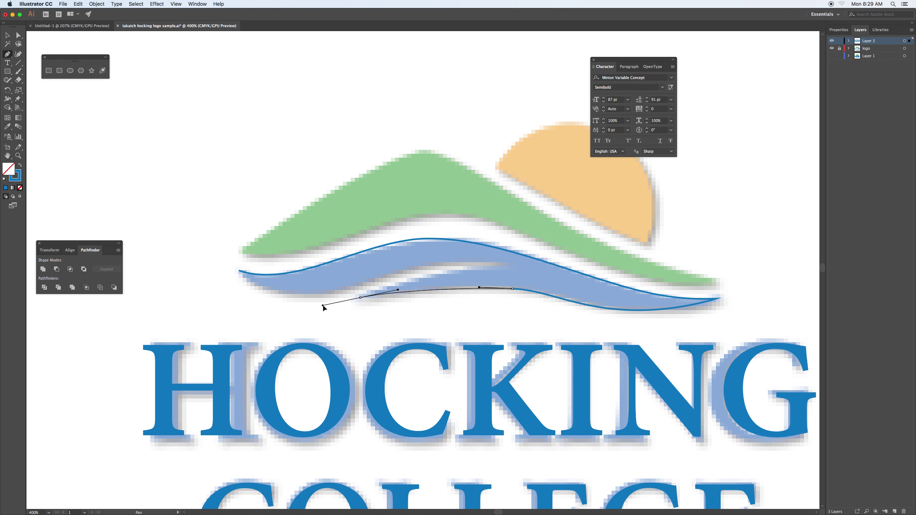
click(361, 298)
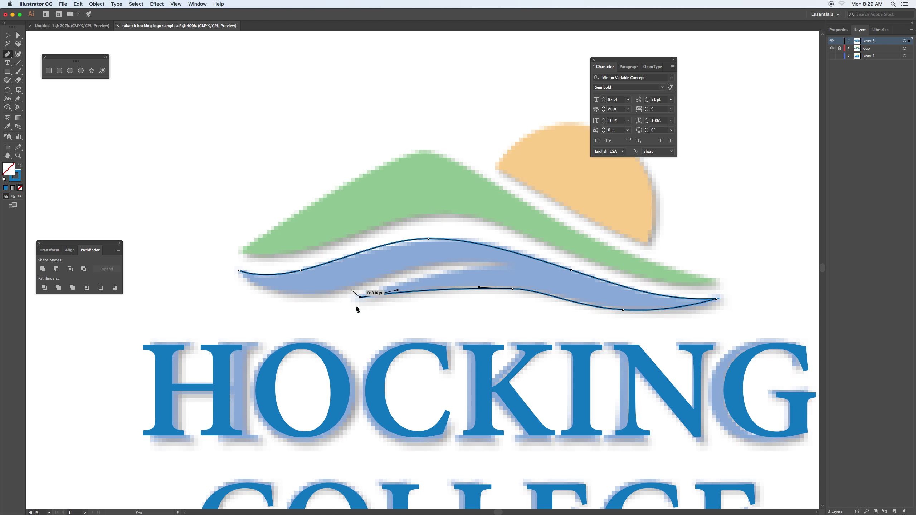
- Trace the lower branch's upper edge to a corner at the notch and the main wave's underside, closing the path at its left tip
drag(513, 268, 598, 276)
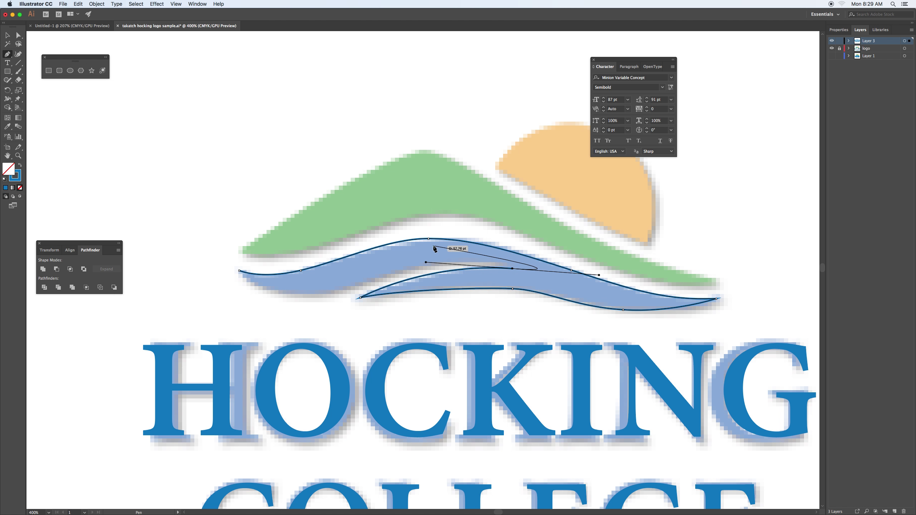
click(513, 268)
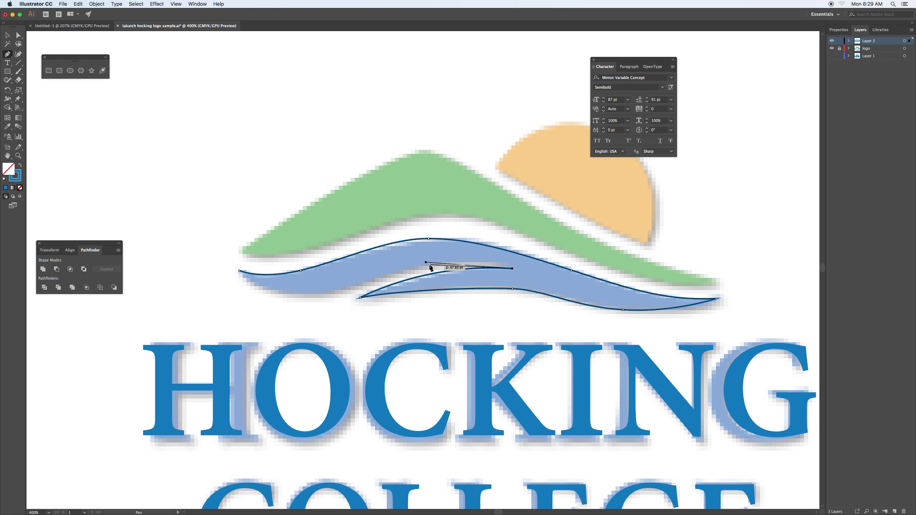
drag(429, 264, 368, 272)
click(330, 293)
drag(295, 299, 220, 252)
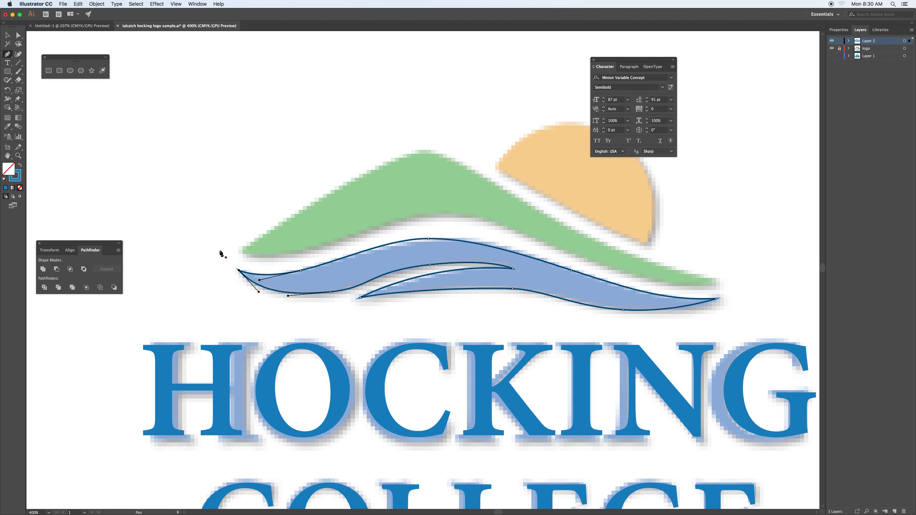
- Fill the traced wave with the blue sampled from the template wave using the Eyedropper, and deselect it
click(7, 127)
click(315, 276)
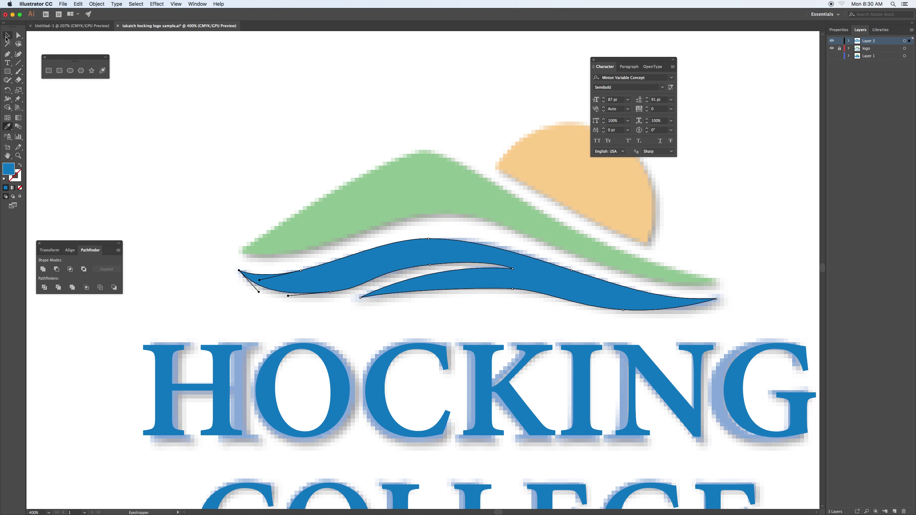
click(7, 54)
super+click(235, 210)
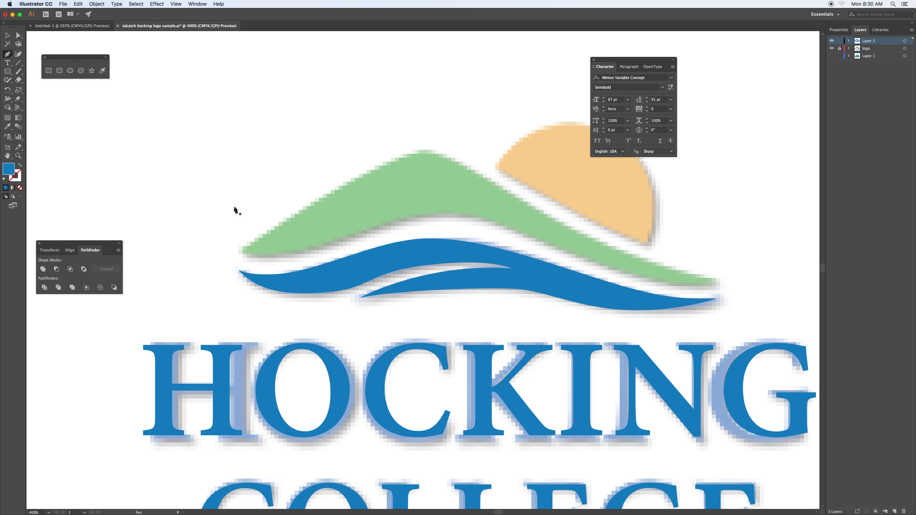
- Trace the green hill's upper edge with the Pen tool from its left tip over the peak to a corner at its right tip
click(241, 250)
drag(418, 152, 461, 142)
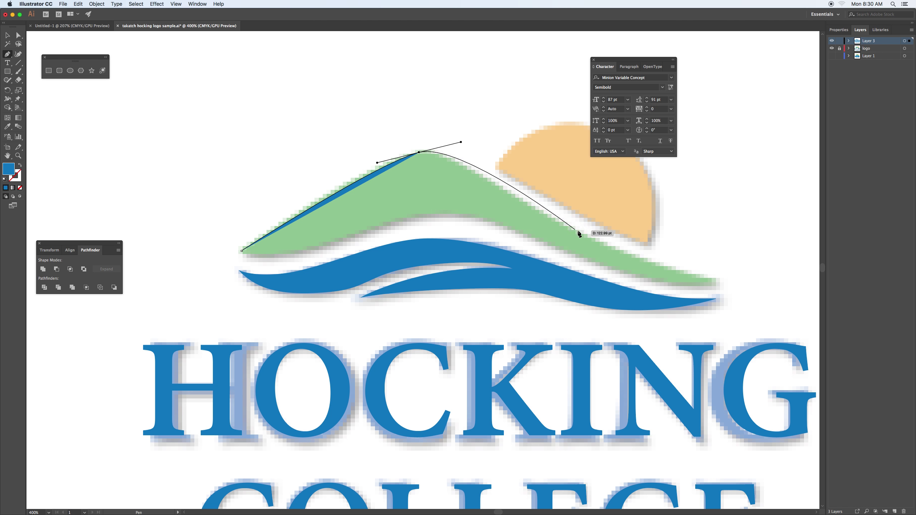
drag(577, 232, 643, 264)
drag(720, 283, 777, 283)
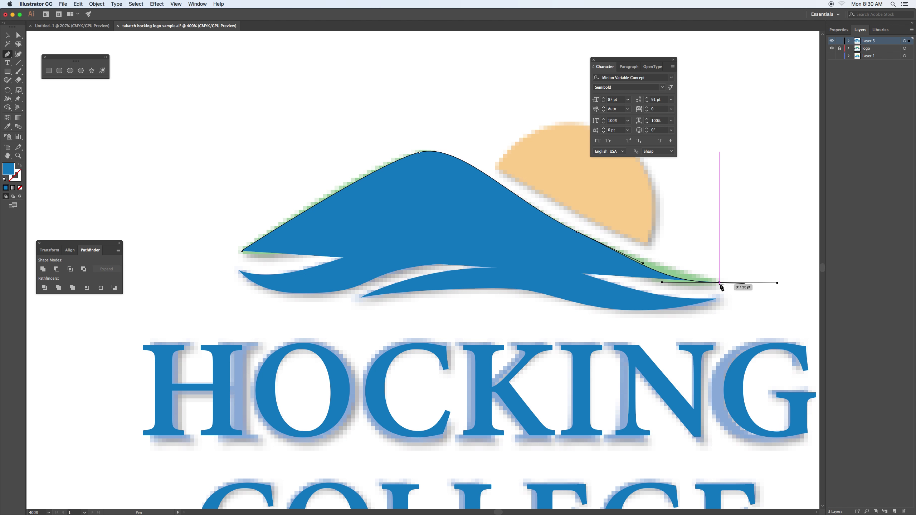
click(720, 284)
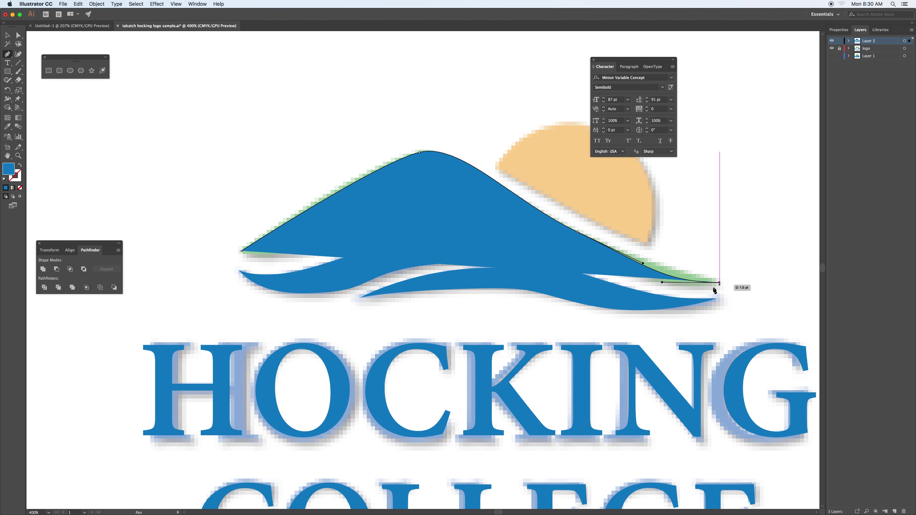
- Swap fill and stroke, then trace the green hill's lower edge back to its left tip and close the path
click(20, 166)
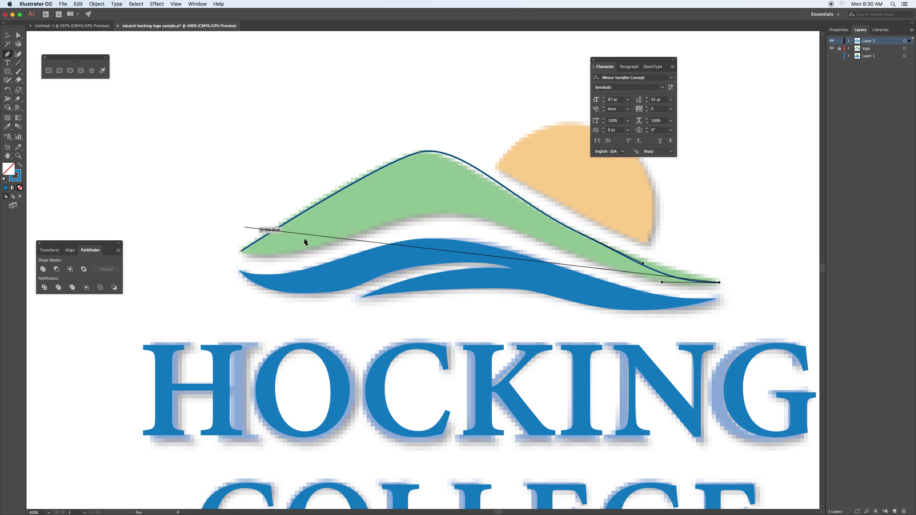
drag(582, 259, 505, 221)
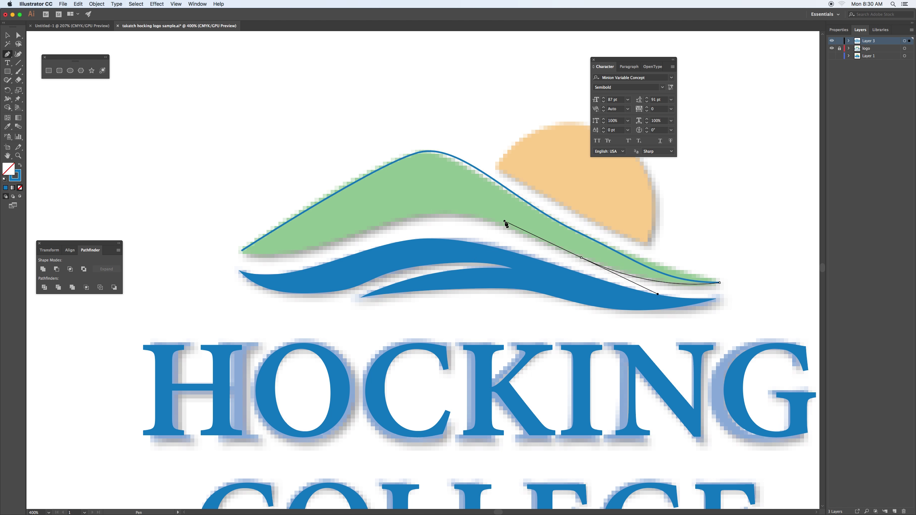
drag(436, 215, 385, 216)
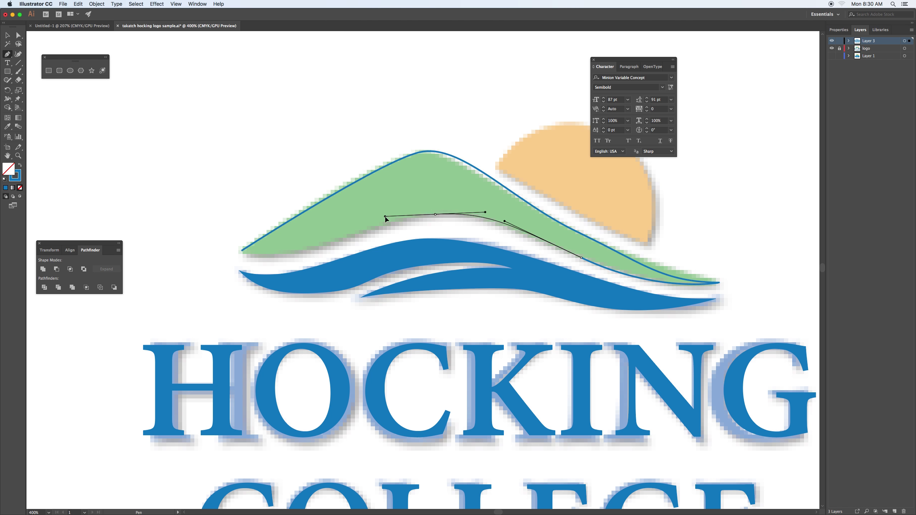
mouse_move(310, 249)
mouse_down()
mouse_move(285, 264)
mouse_move(296, 261)
mouse_move(303, 276)
mouse_move(274, 258)
mouse_move(242, 254)
mouse_up()
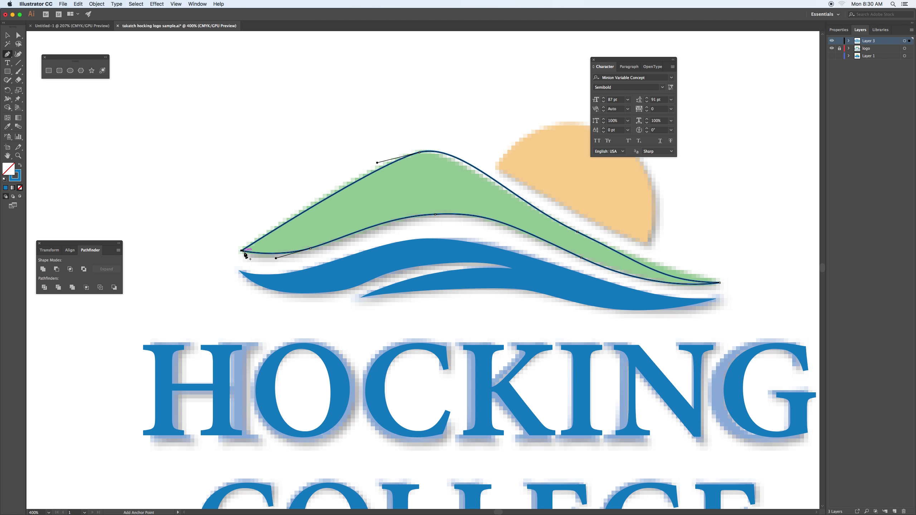
- Fill the hill shape with the green sampled from the template hill using the Eyedropper, and deselect it
click(8, 127)
click(326, 216)
click(17, 35)
click(251, 184)
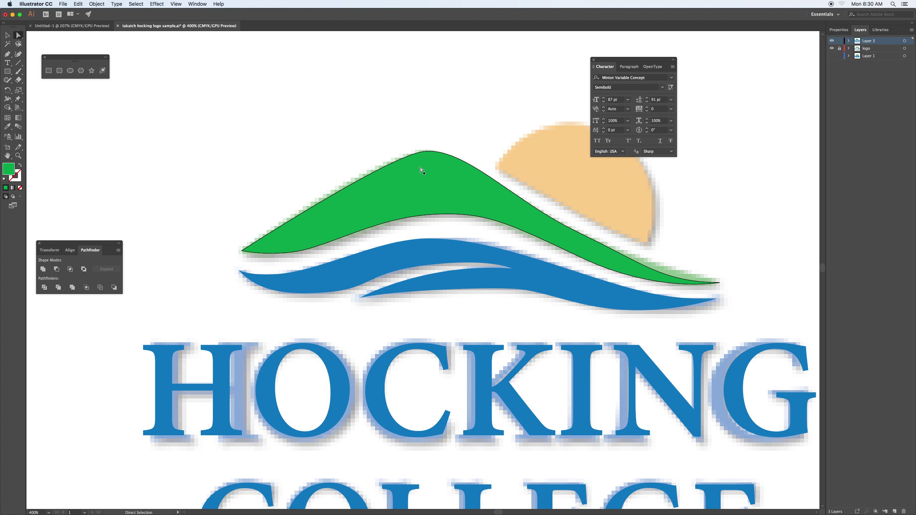
- Adjust the direction handles around the hill's peak and right slope so the upper edge follows the template
click(419, 152)
mouse_move(463, 144)
mouse_down()
mouse_move(473, 156)
mouse_move(457, 135)
mouse_move(462, 146)
mouse_up()
mouse_move(460, 147)
mouse_down()
mouse_move(515, 146)
mouse_move(469, 151)
mouse_up()
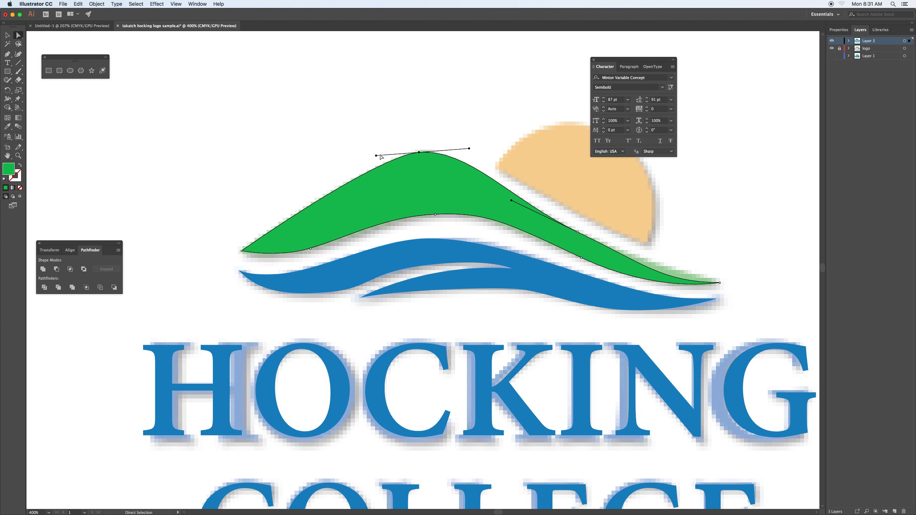
mouse_move(377, 156)
mouse_down()
mouse_move(346, 157)
mouse_move(379, 155)
mouse_up()
mouse_move(511, 200)
mouse_down()
mouse_move(511, 231)
mouse_move(511, 201)
mouse_up()
- Tear off the Pen tool group and use the Anchor Point tool to reshape the curve on the left side of the hill's peak
drag(7, 54, 96, 66)
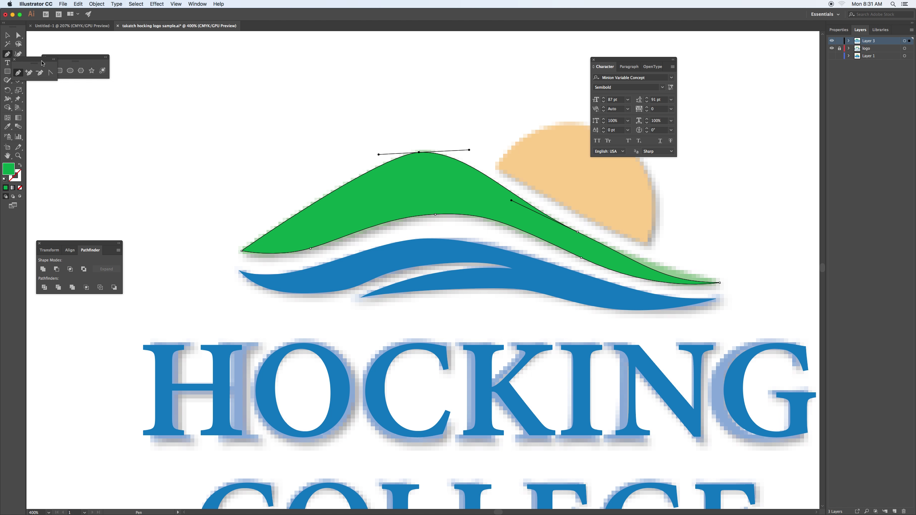
drag(35, 61, 98, 168)
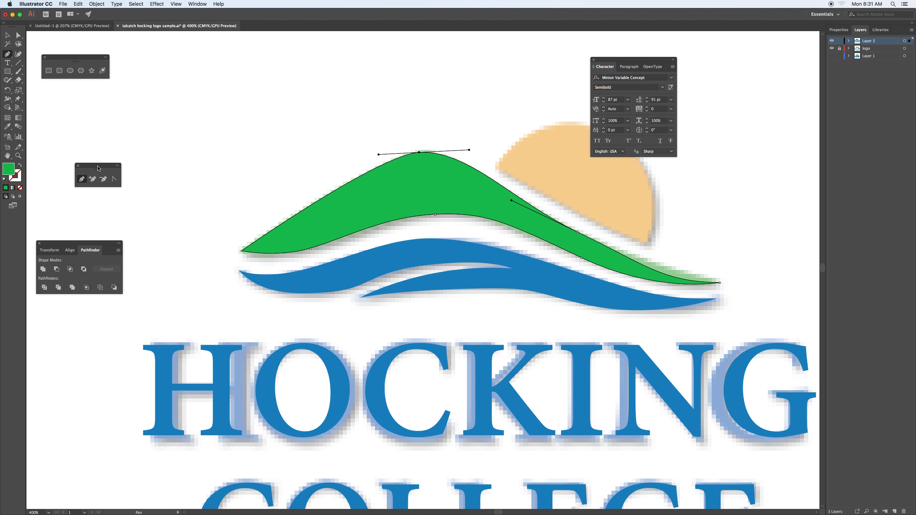
click(115, 179)
mouse_move(378, 155)
mouse_down()
mouse_move(384, 120)
mouse_move(374, 158)
mouse_up()
click(8, 35)
click(179, 103)
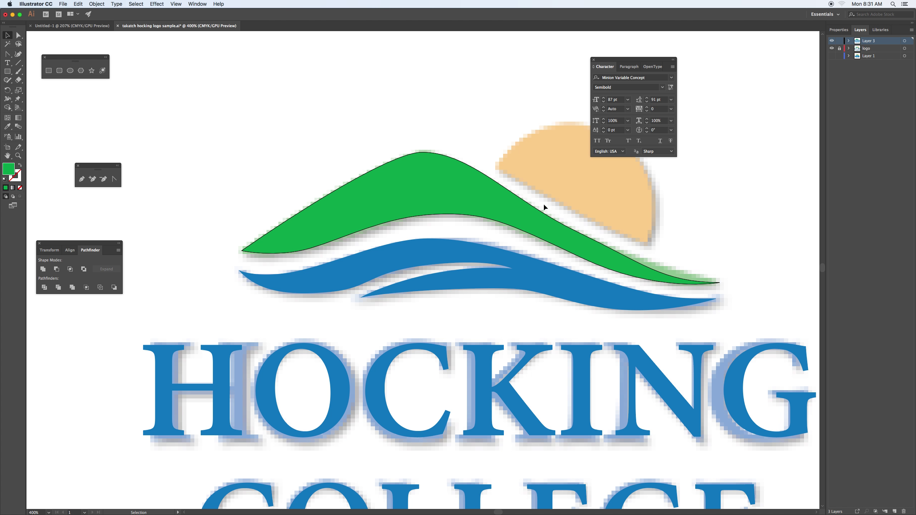
- Draw a circle matching the template sun's outer curve with the Ellipse tool, and give it a green stroke and no fill
drag(556, 180, 354, 233)
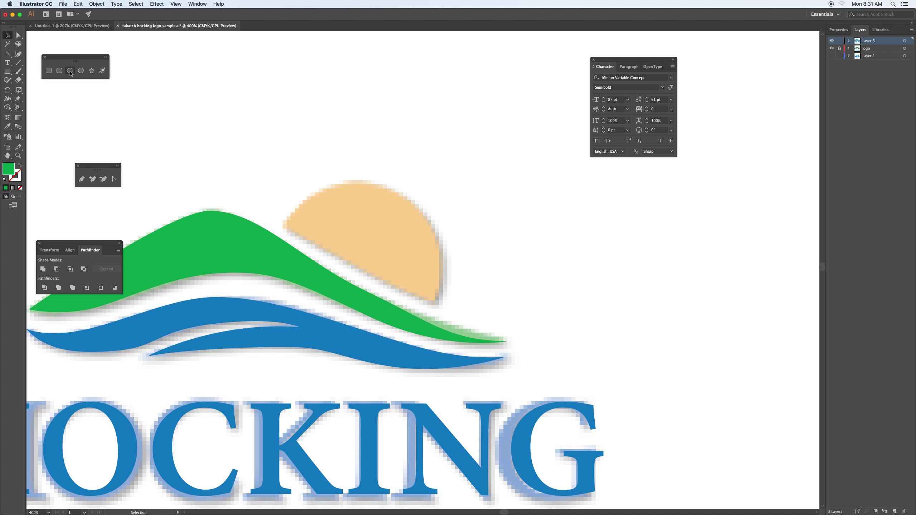
drag(69, 61, 206, 152)
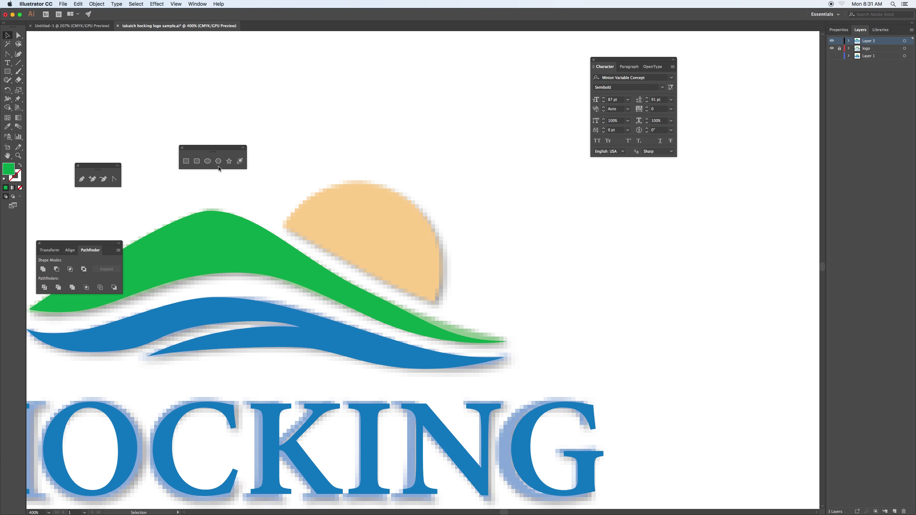
key(super+equal)
drag(274, 201, 327, 216)
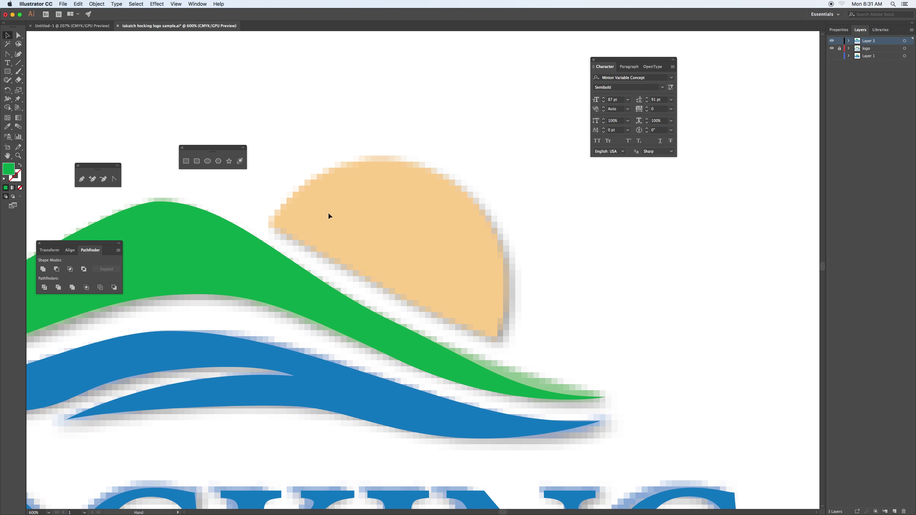
click(209, 161)
mouse_move(261, 170)
mouse_down()
mouse_move(512, 397)
mouse_move(514, 419)
mouse_move(410, 401)
mouse_move(457, 404)
mouse_move(447, 397)
mouse_move(456, 409)
mouse_up()
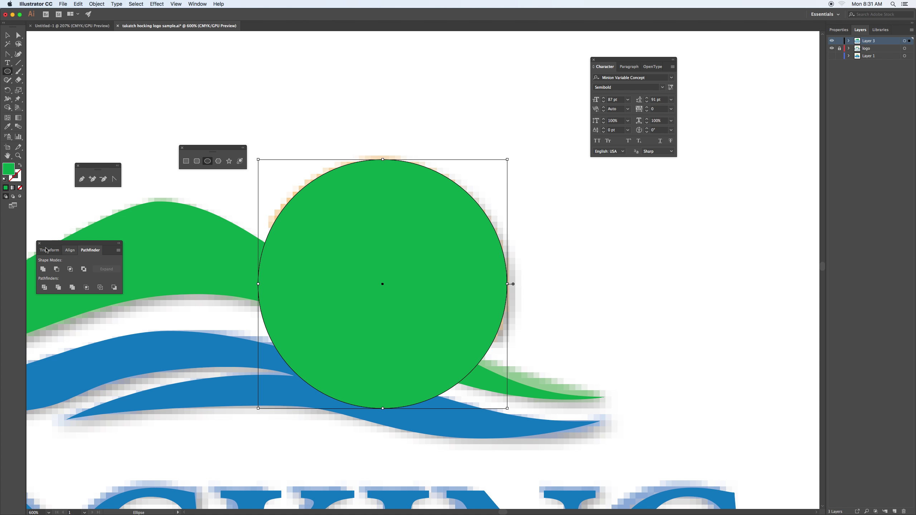
click(20, 166)
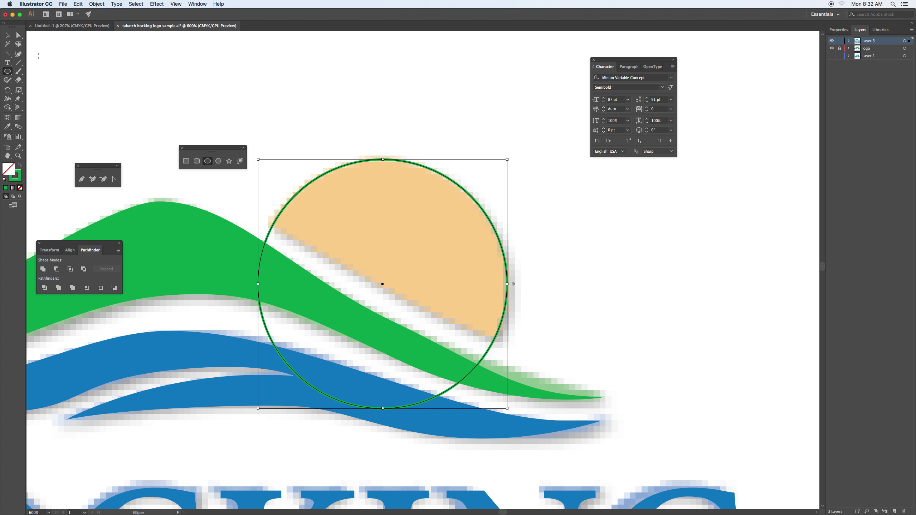
- Duplicate the green hill upward so the copy's upper edge lies along the sun's slanted lower edge, keeping its green fill
click(7, 35)
click(184, 230)
drag(198, 239, 210, 219)
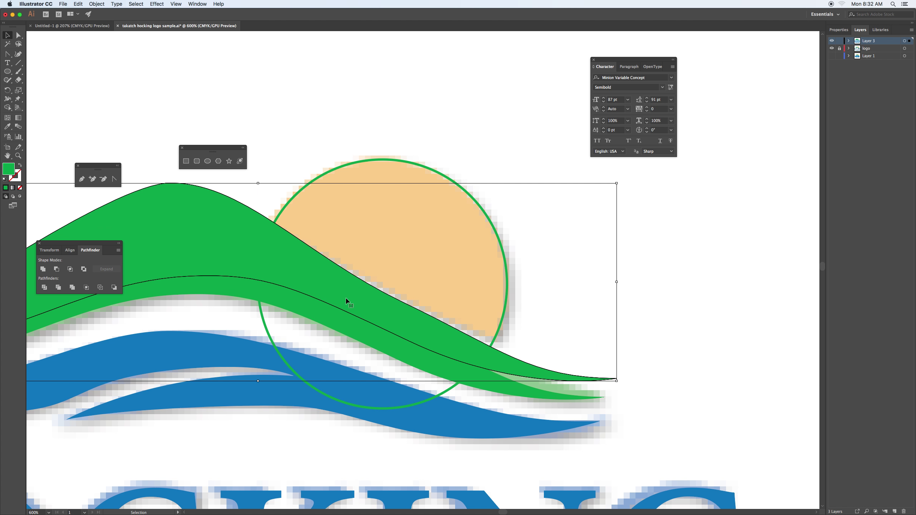
click(20, 167)
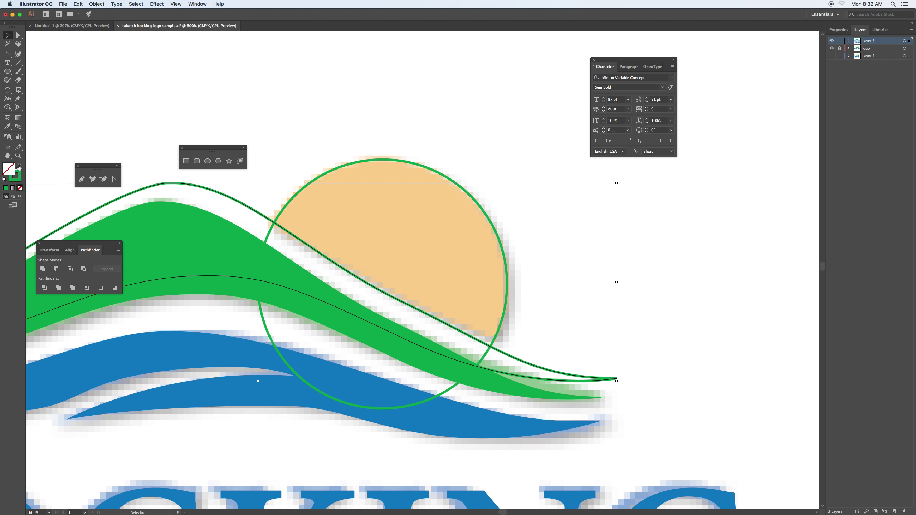
click(20, 167)
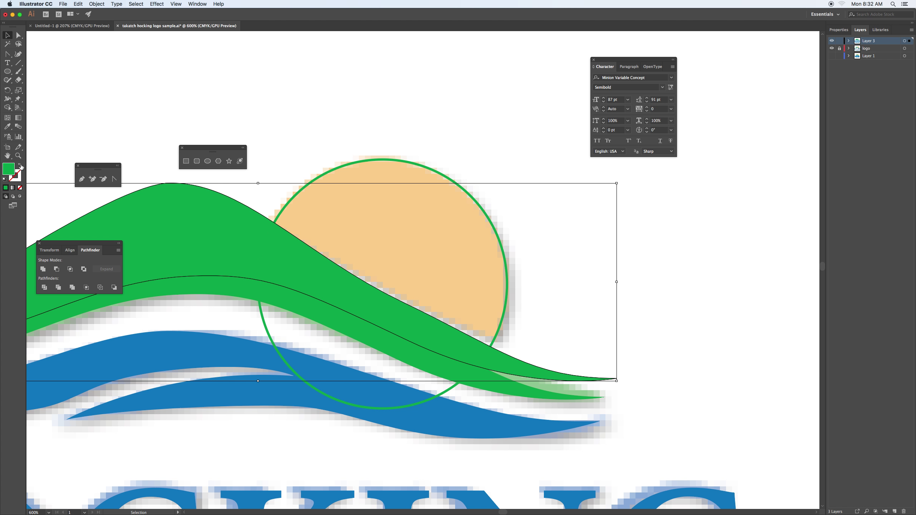
- Fill the circle with the template sun's orange using the Eyedropper, and select it together with the upper copy of the hill
click(330, 176)
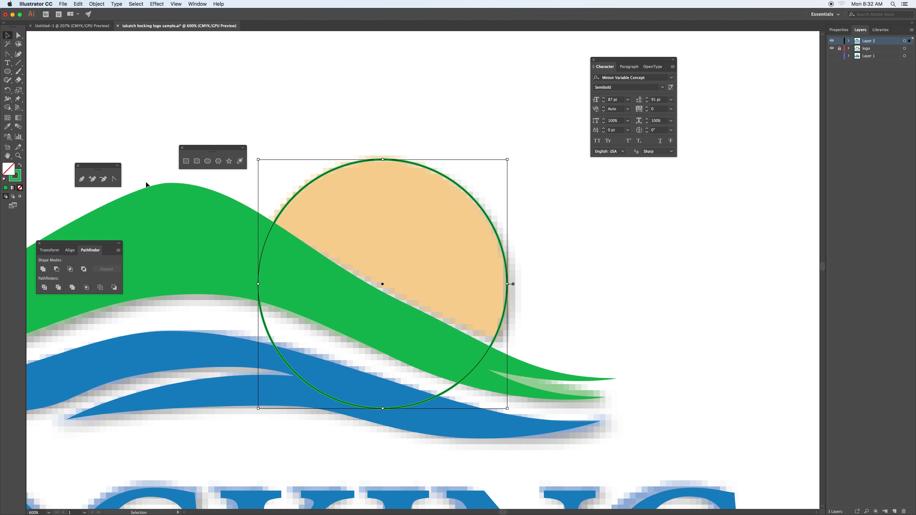
click(7, 127)
click(387, 216)
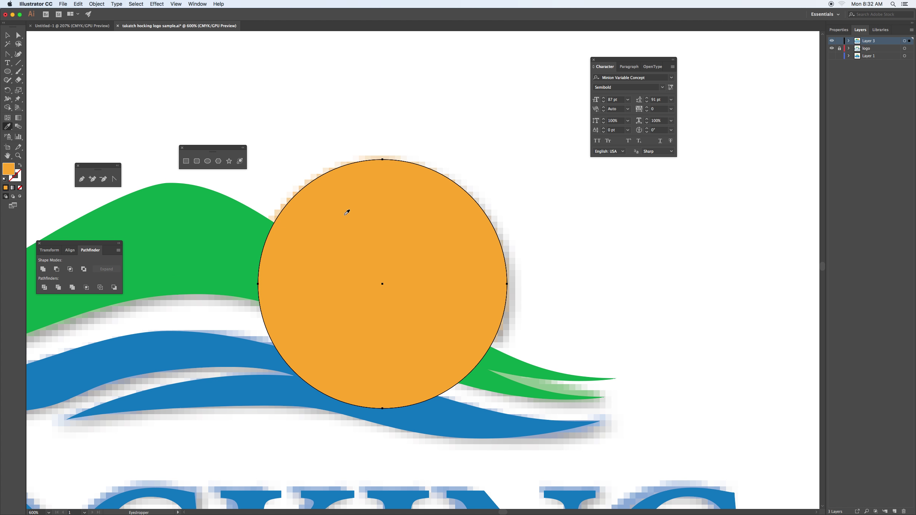
click(7, 36)
shift+click(164, 192)
drag(195, 219, 297, 148)
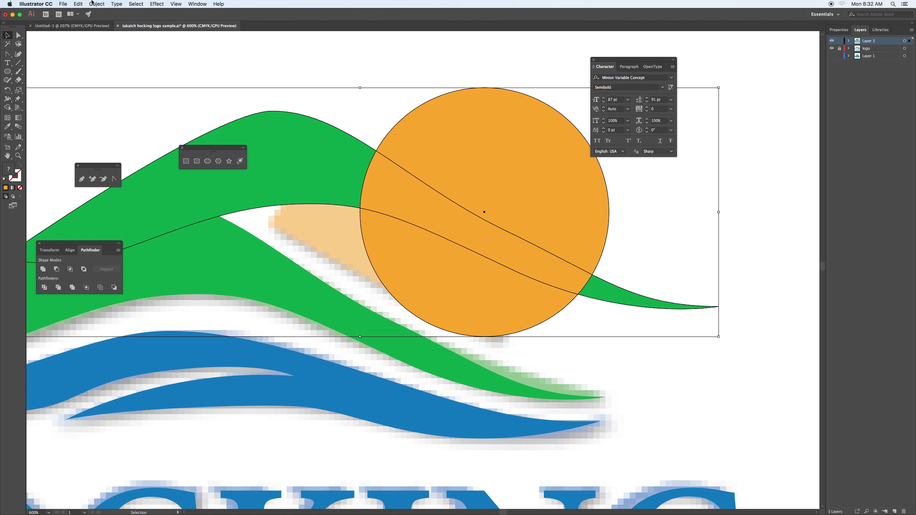
click(78, 4)
click(86, 10)
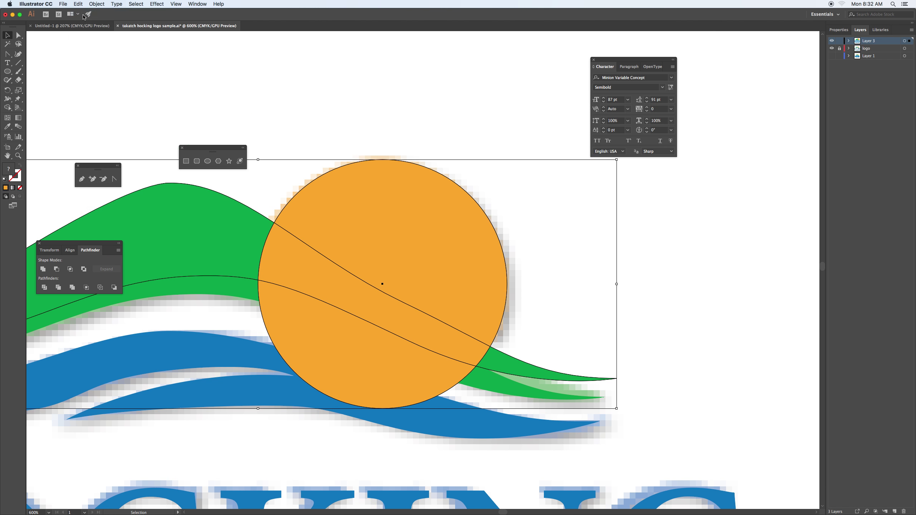
- Use the Shape Builder tool to remove the hill copy and the circle's lower parts, keeping only the sun above the slanted edge, and deselect it
click(7, 108)
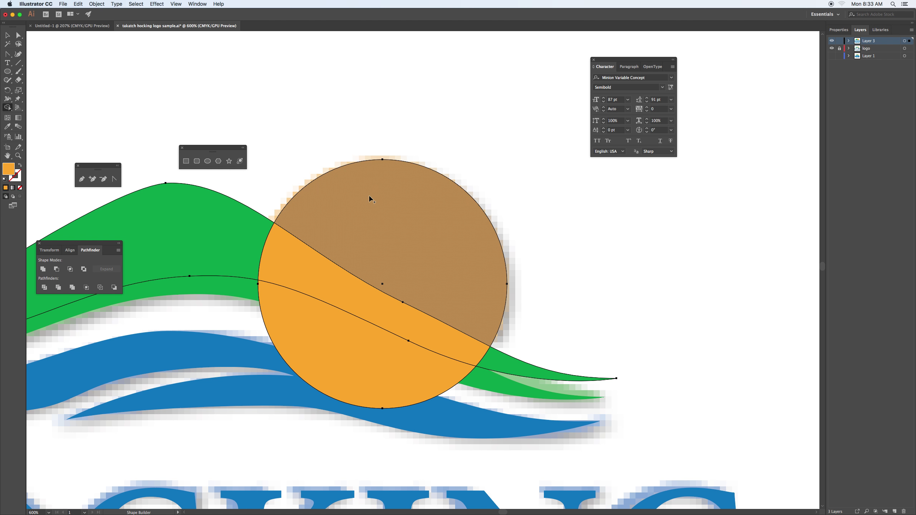
alt+click(241, 231)
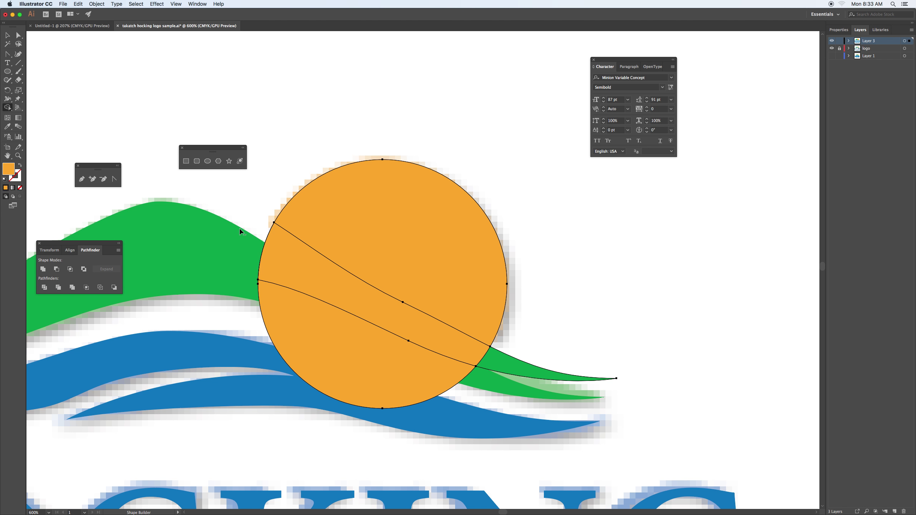
alt+click(292, 260)
alt+click(310, 315)
alt+click(495, 367)
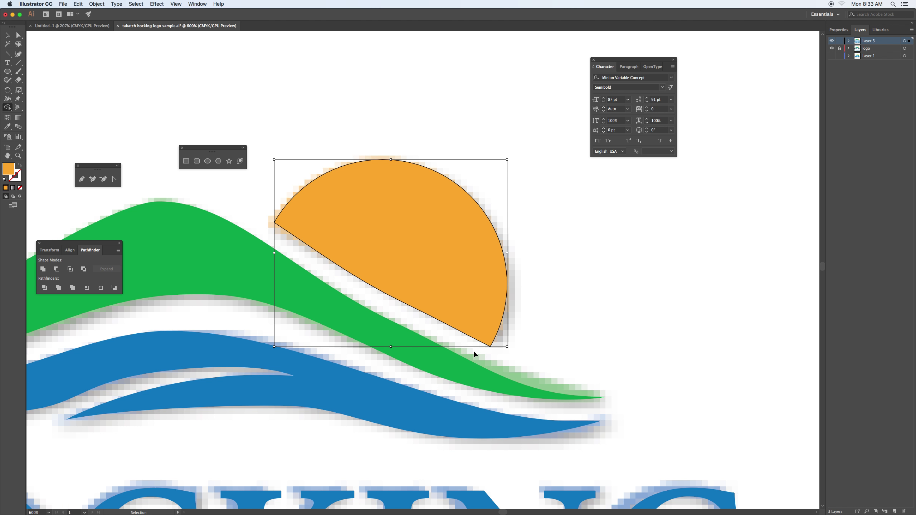
key(super+minus)
key(super+minus)
key(super+minus)
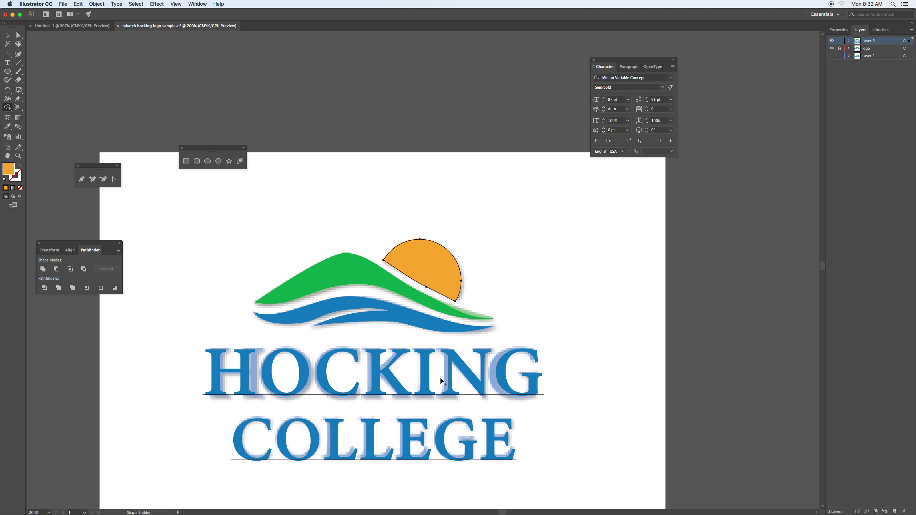
scroll(444, 379, down, 5)
click(8, 35)
click(138, 94)
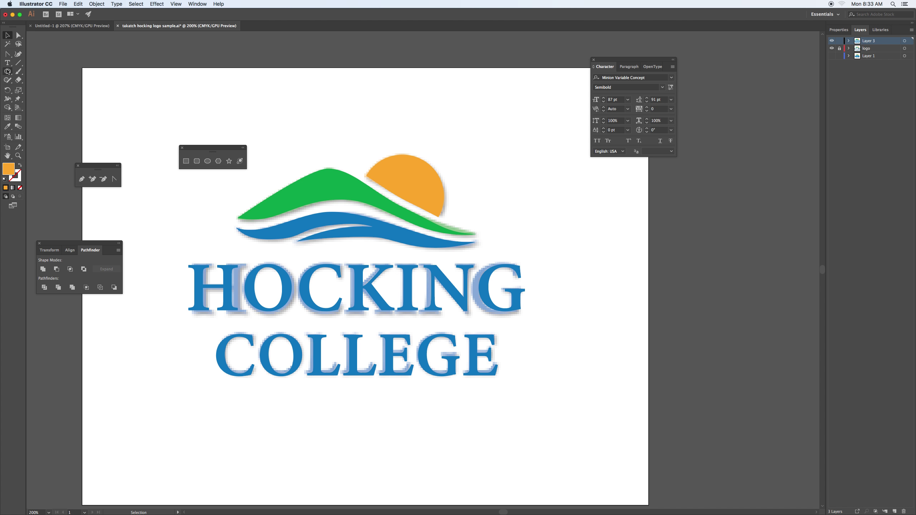
drag(178, 130, 559, 395)
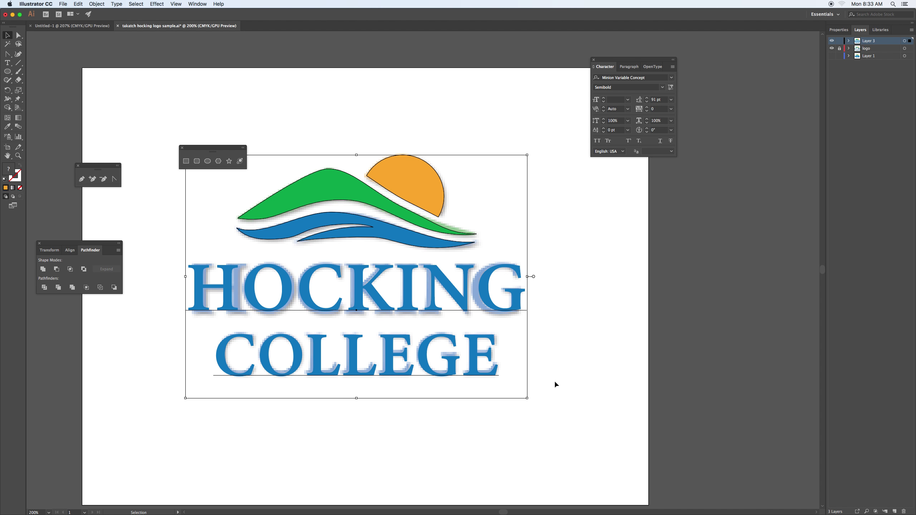
drag(464, 301, 598, 298)
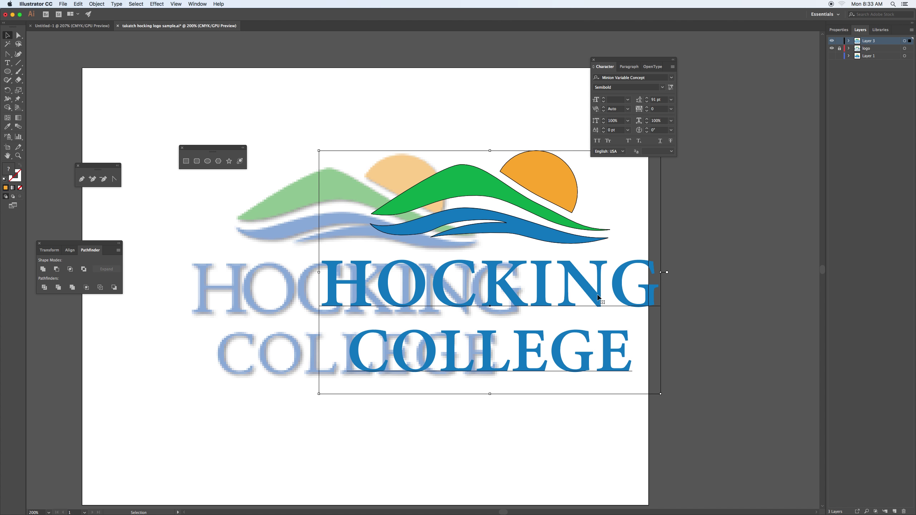
key(super+z)
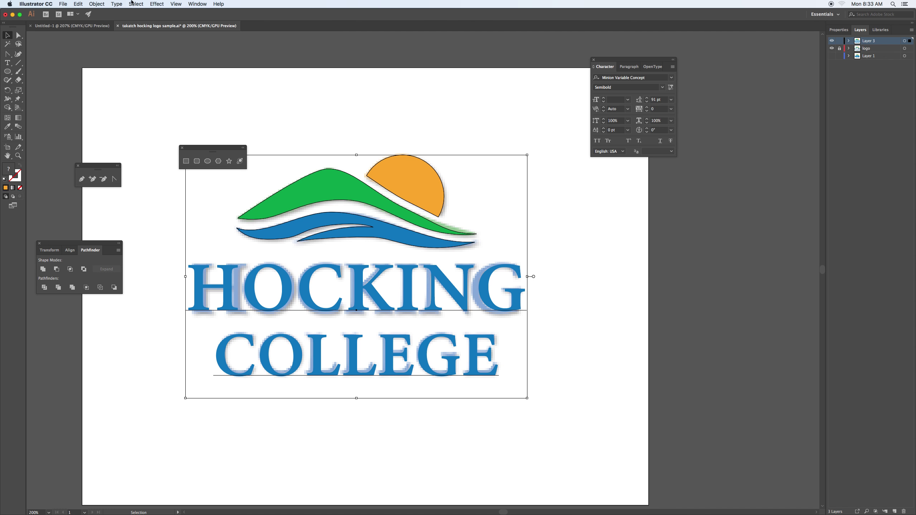
click(96, 4)
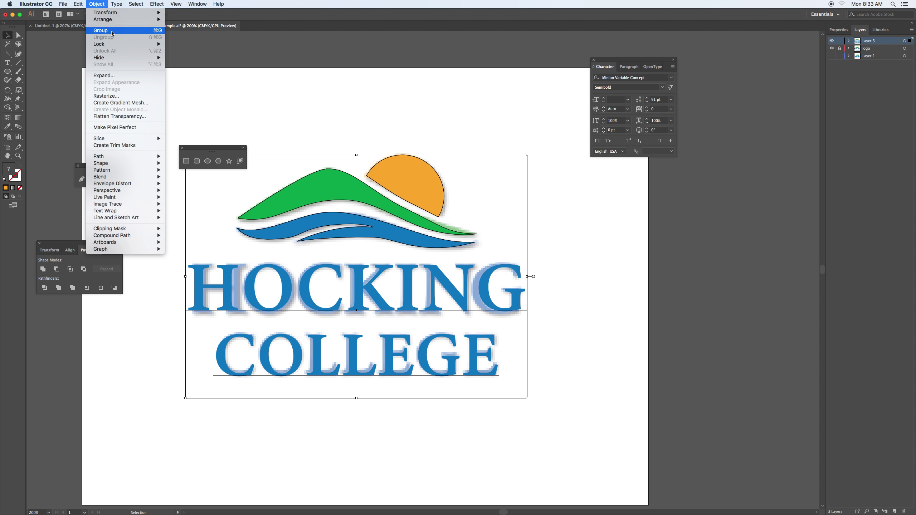
click(256, 156)
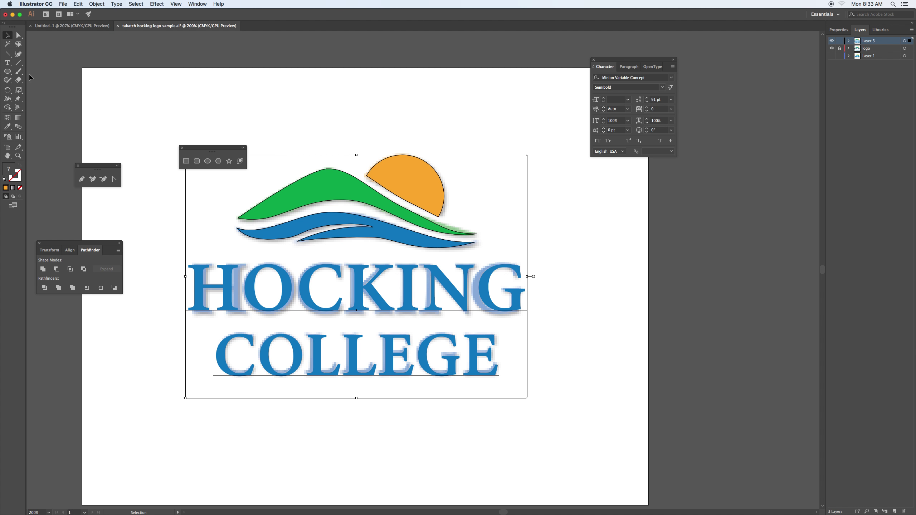
- Draw a rectangle framing the whole logo and lettering, and give it an orange stroke with no fill
click(186, 161)
drag(207, 149, 133, 79)
mouse_move(164, 126)
mouse_down()
mouse_move(523, 412)
mouse_move(559, 423)
mouse_move(548, 417)
mouse_move(557, 423)
mouse_move(558, 413)
mouse_up()
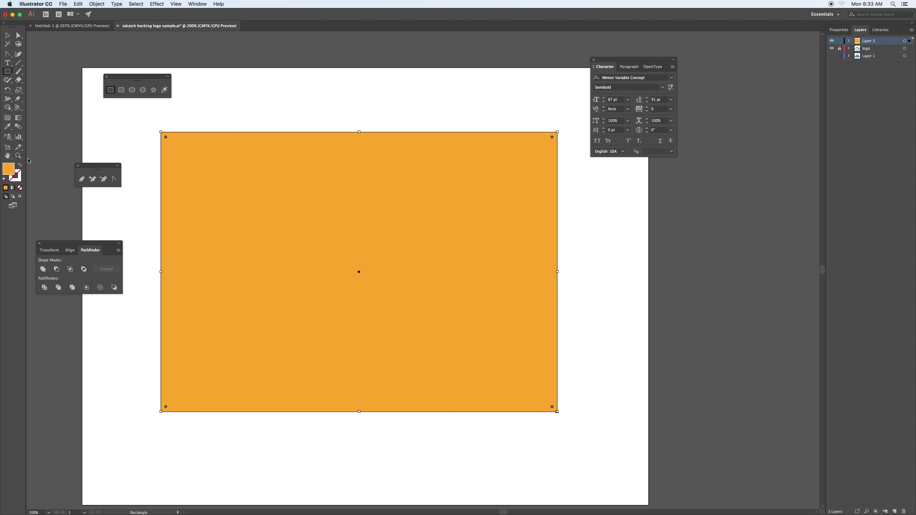
click(20, 166)
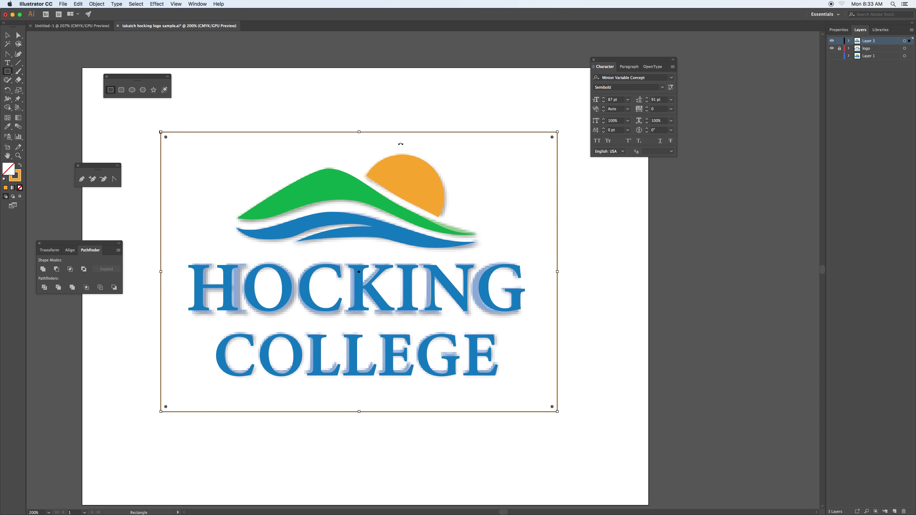
- Show the full Stroke options and set the frame's stroke weight to 4 pt, moving the options clear of the logo
click(199, 5)
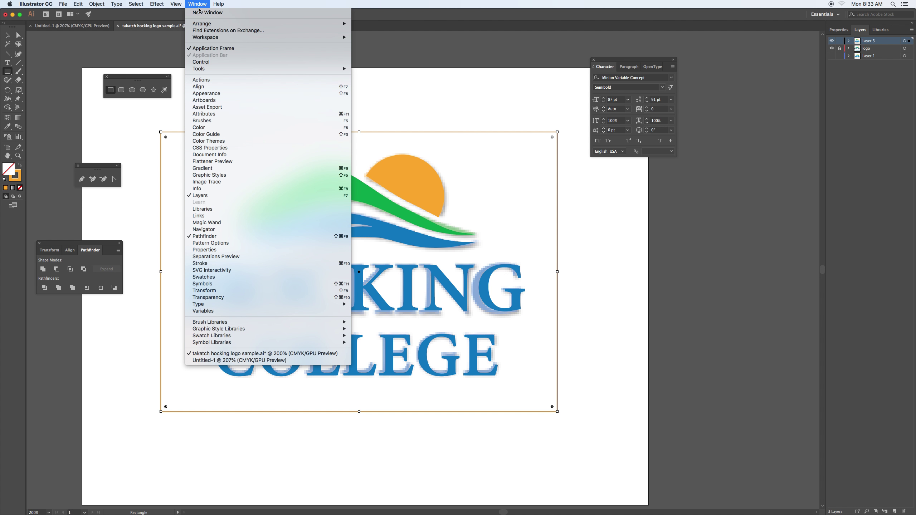
click(212, 264)
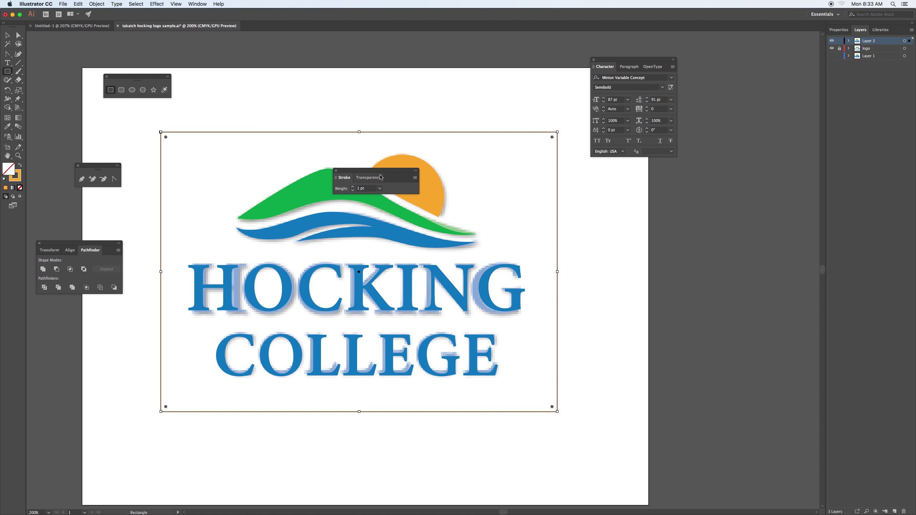
click(415, 178)
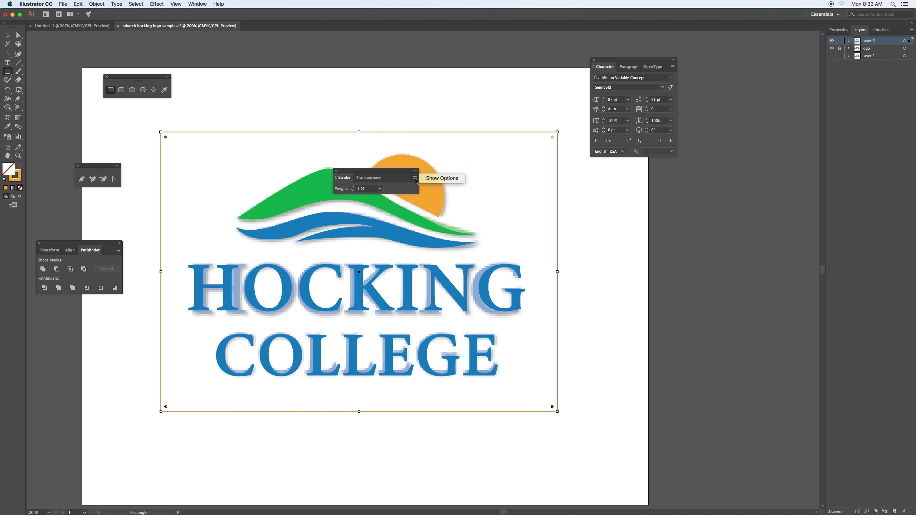
click(437, 179)
mouse_move(388, 175)
mouse_down()
mouse_move(449, 134)
mouse_move(486, 78)
mouse_up()
click(458, 90)
click(459, 89)
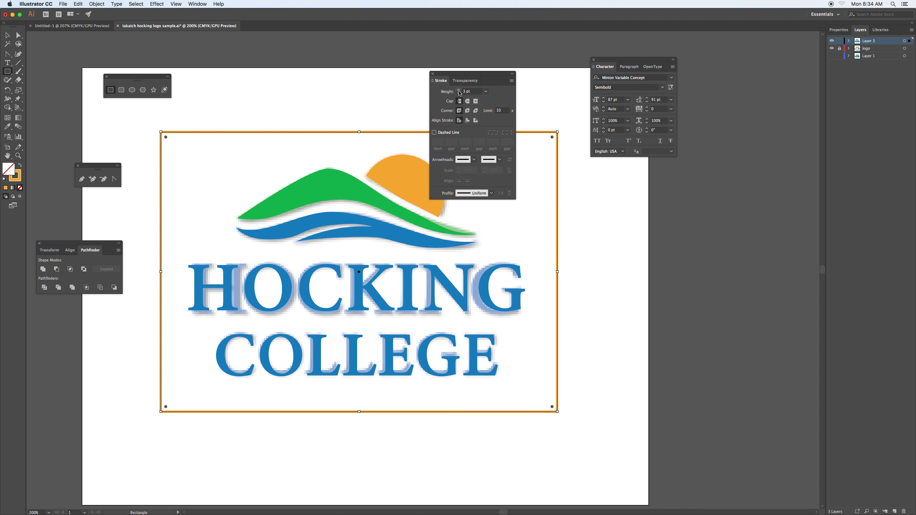
click(458, 90)
click(459, 90)
click(459, 93)
drag(469, 75, 615, 191)
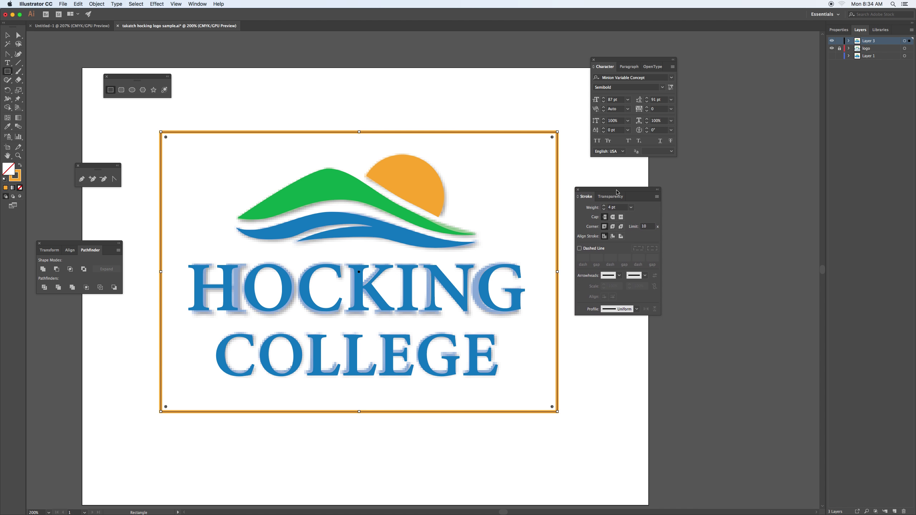
- Hide the logo template layer and all panels, and enlarge the finished artwork to 300%
click(832, 49)
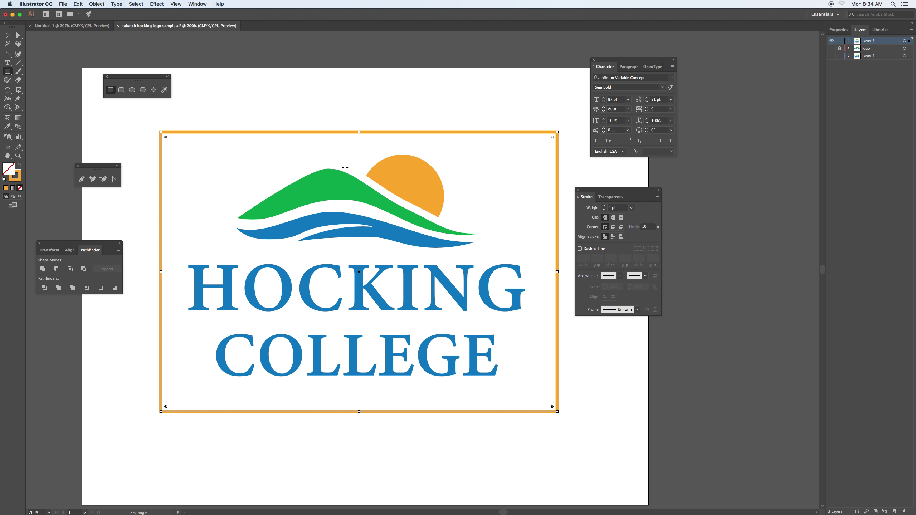
key(v)
key(Tab)
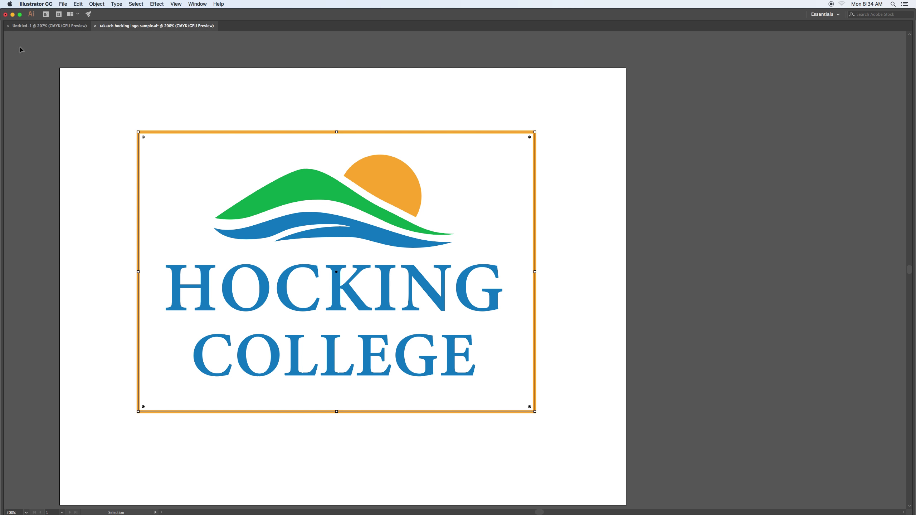
key(super+equal)
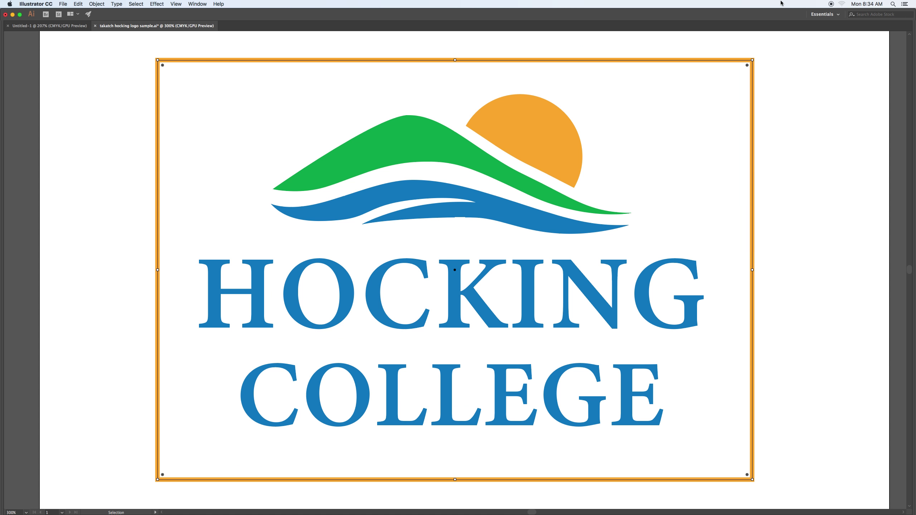